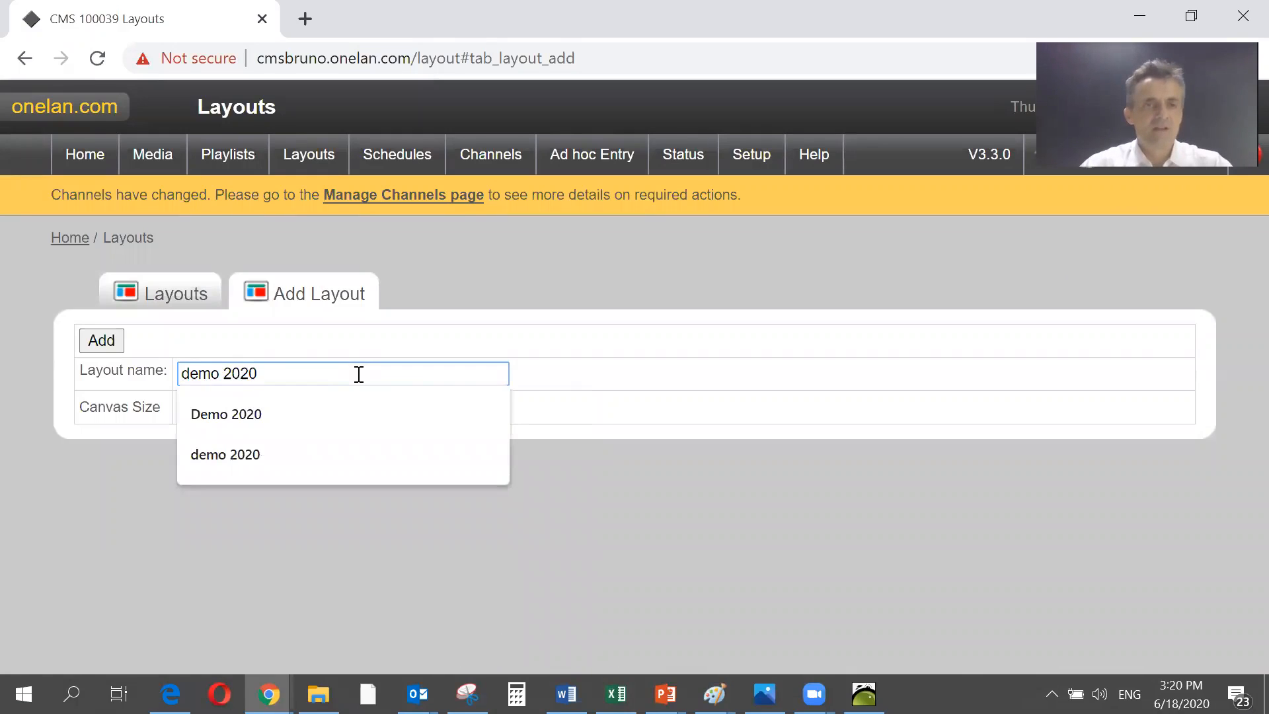
- Create a landscape layout named demo 2020 with a 1920x1080 canvas
click(276, 446)
click(291, 413)
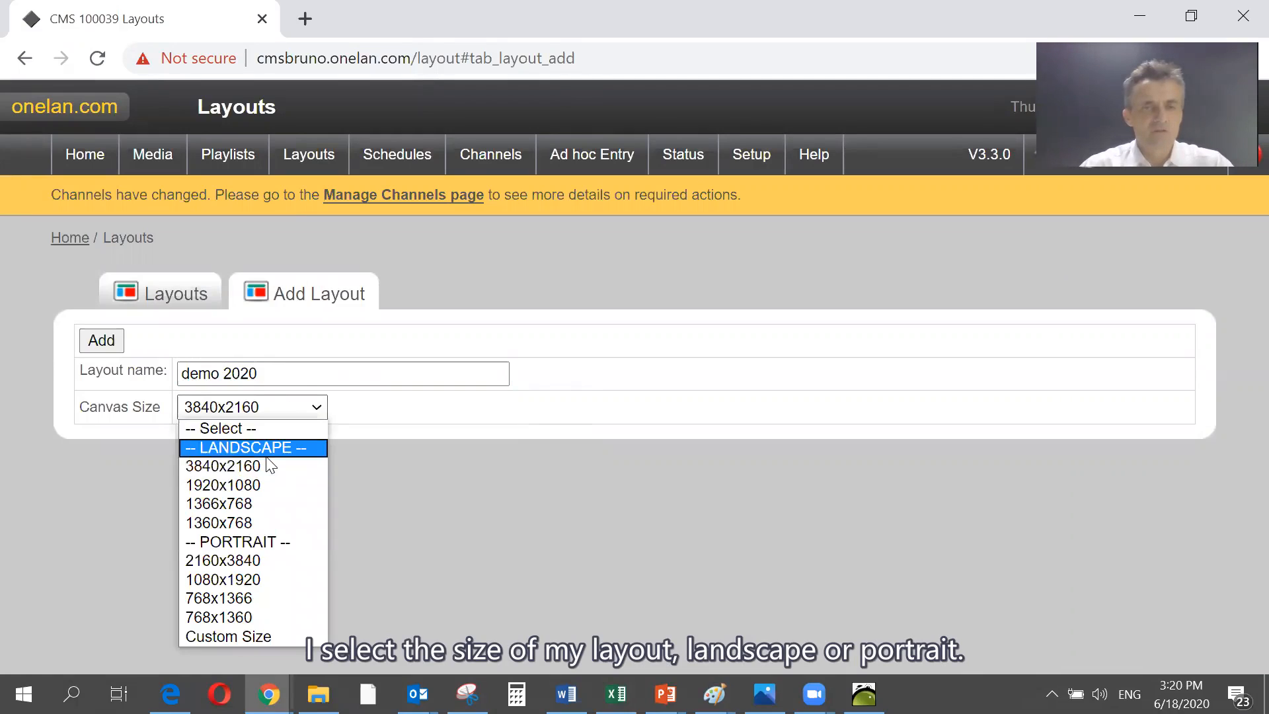
click(248, 485)
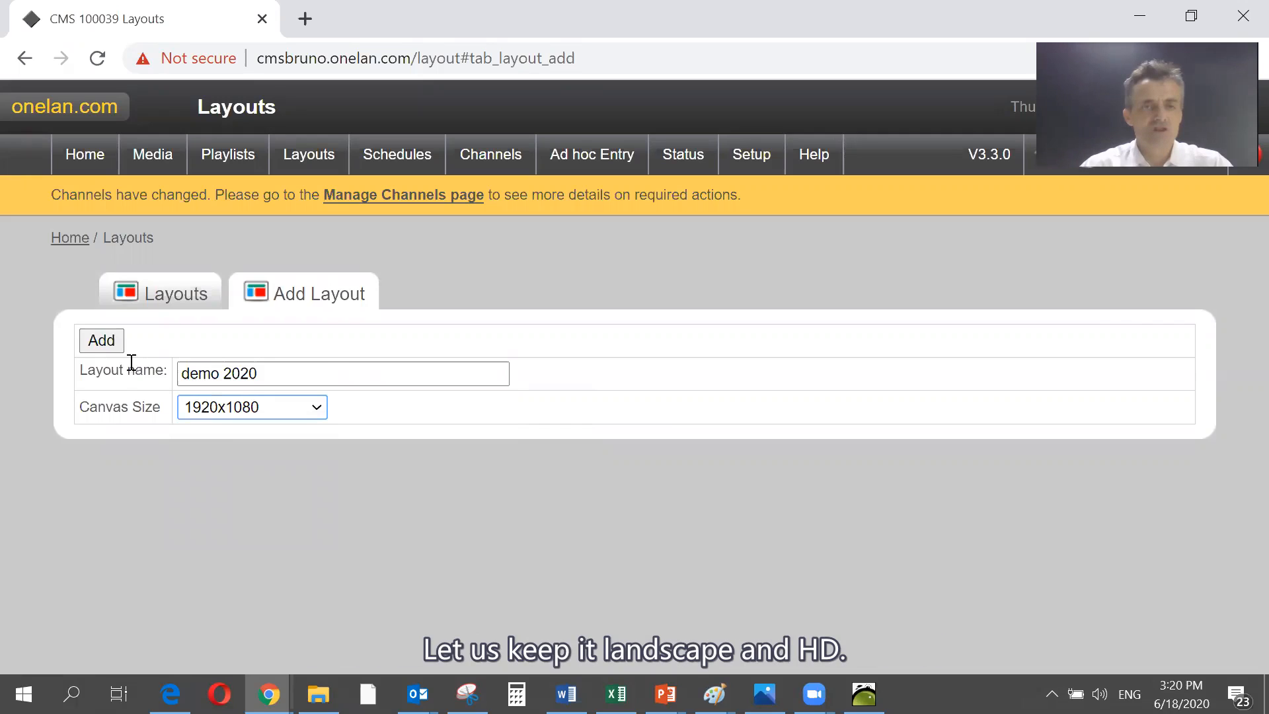
click(93, 341)
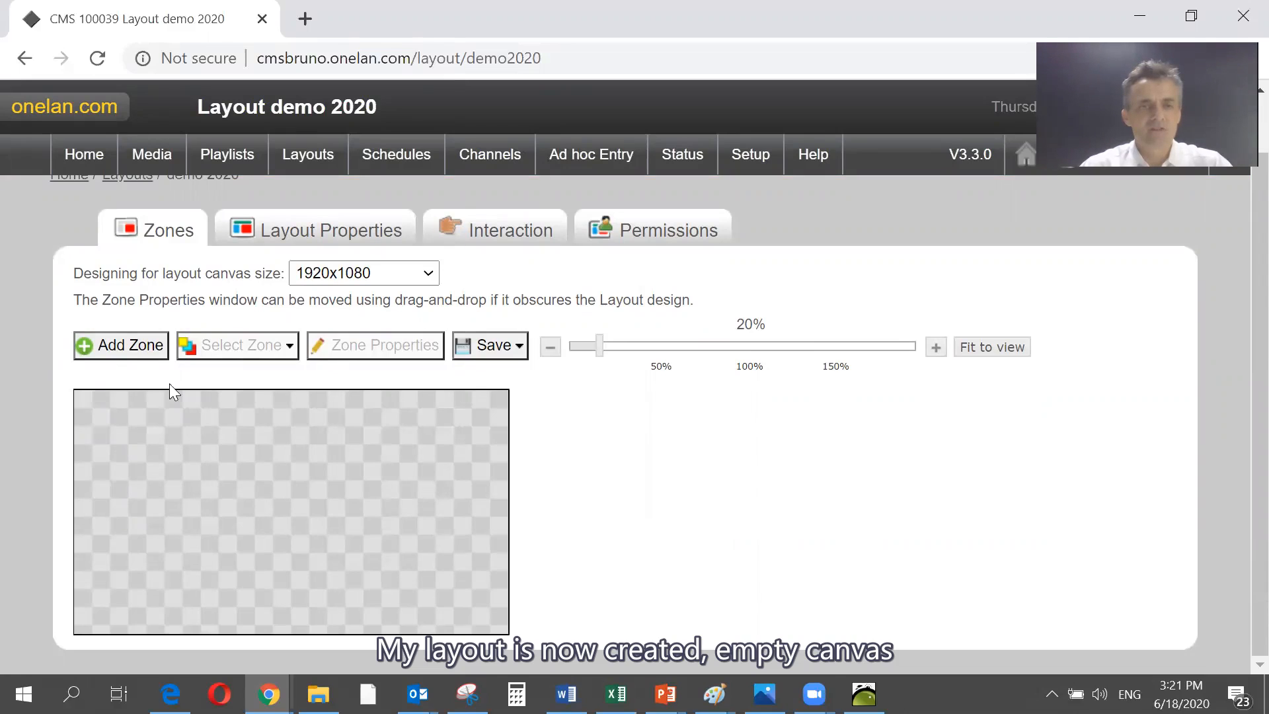
- Add a full-canvas image zone to the empty layout and name it background
click(115, 350)
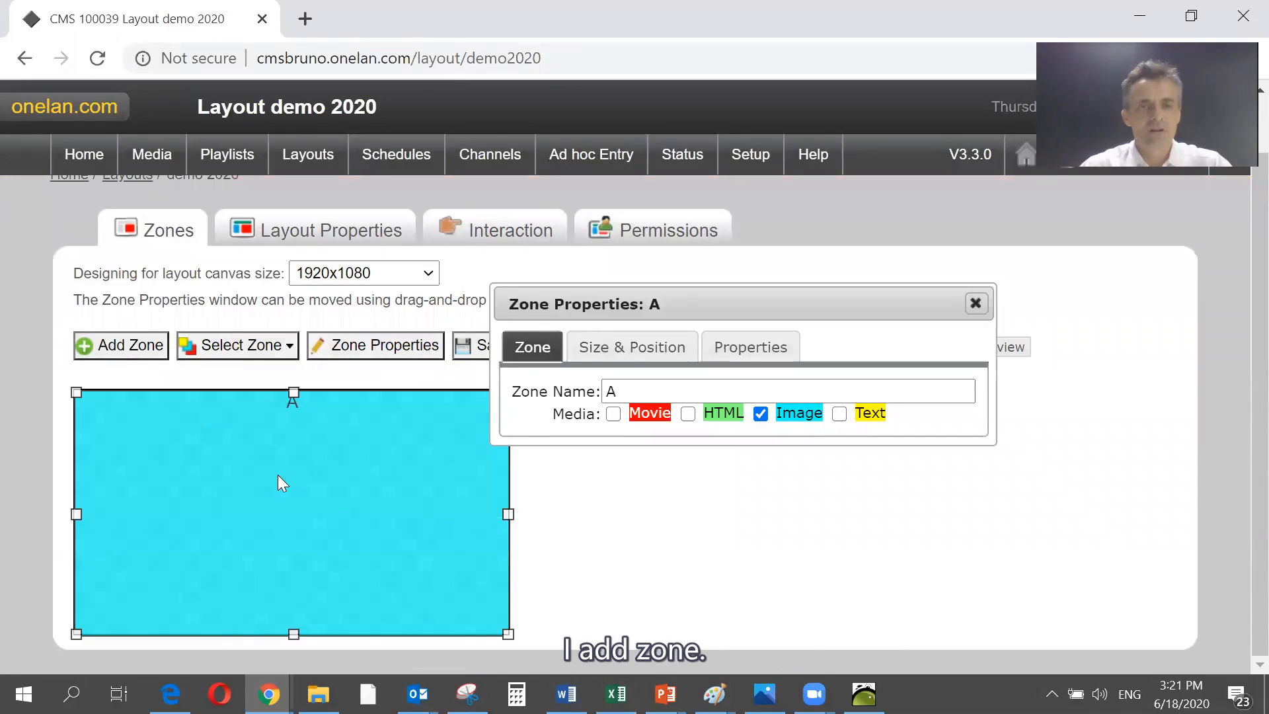
double_click(604, 390)
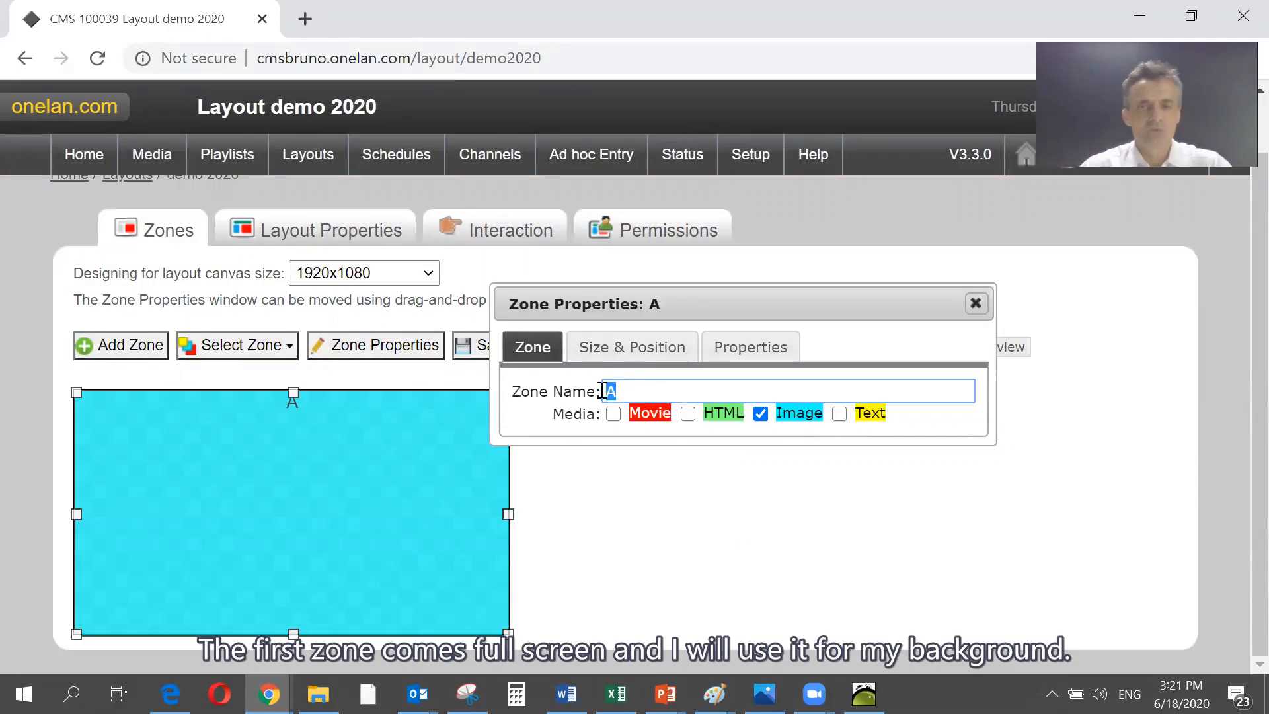
text(background)
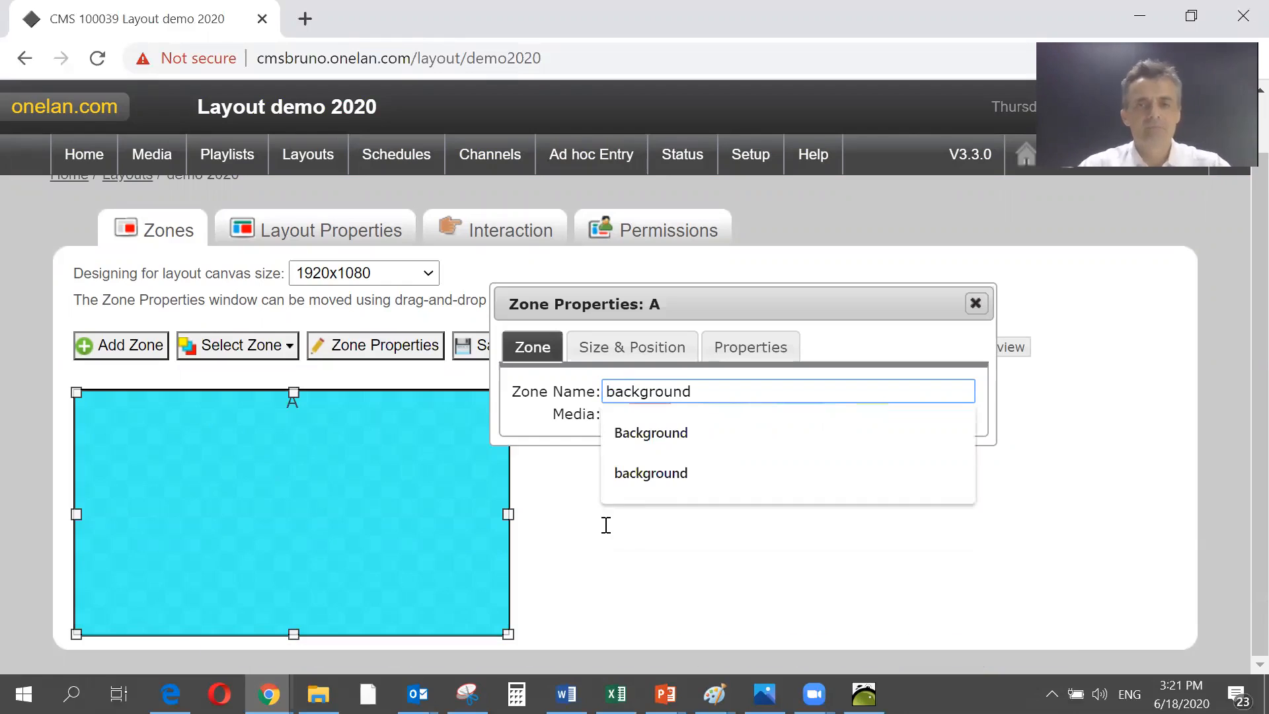
click(638, 565)
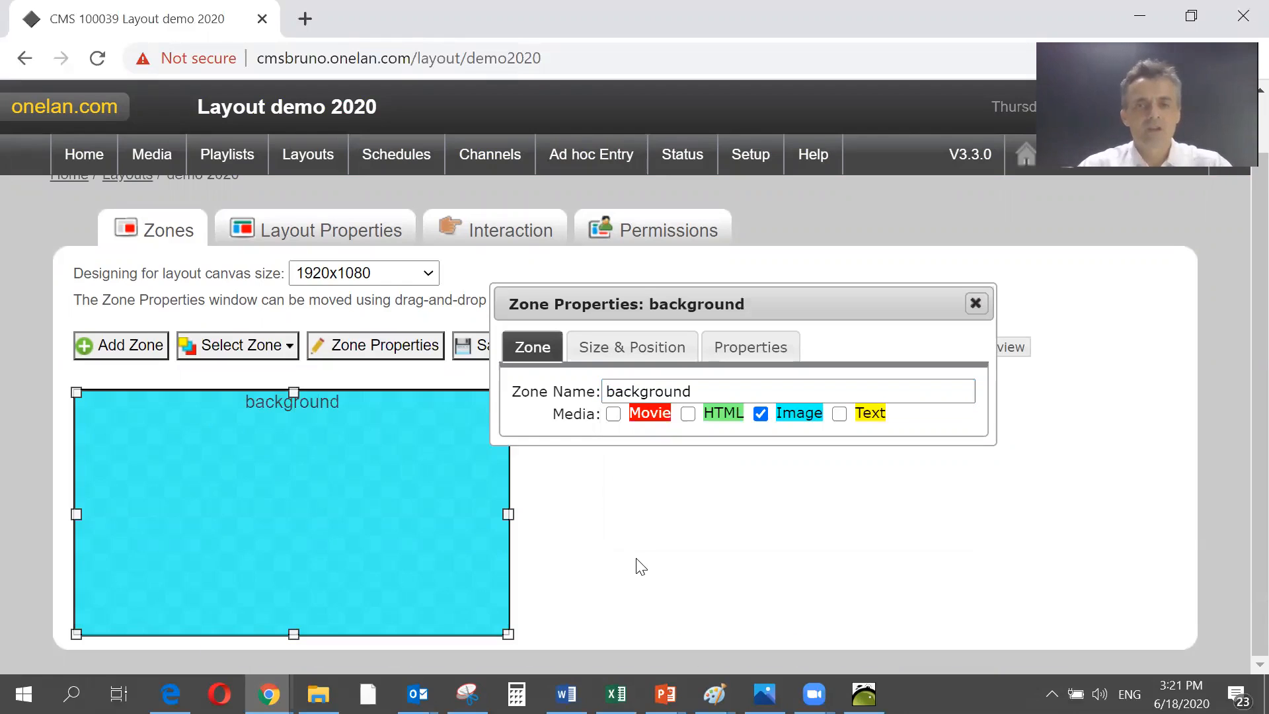
- Save the layout, review the background zone's playlist with its default image, and return to the demo 2020 layout
click(463, 346)
click(478, 416)
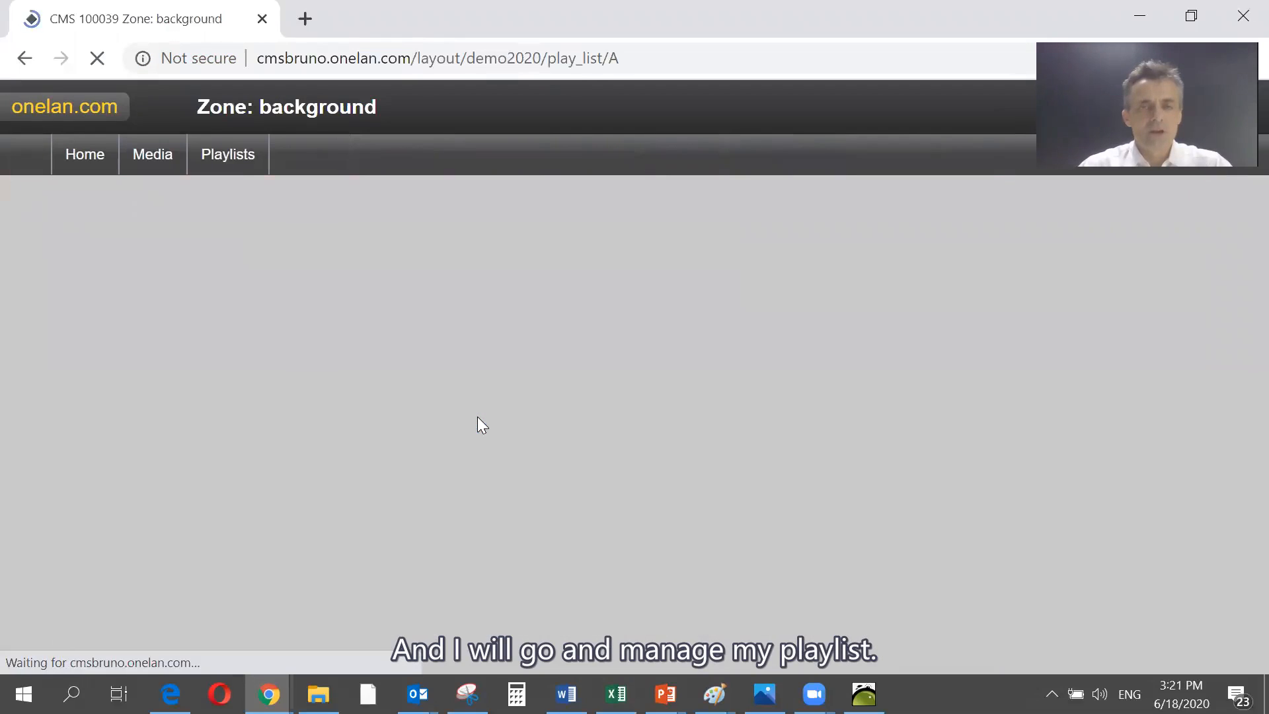
scroll(477, 417, down, 3)
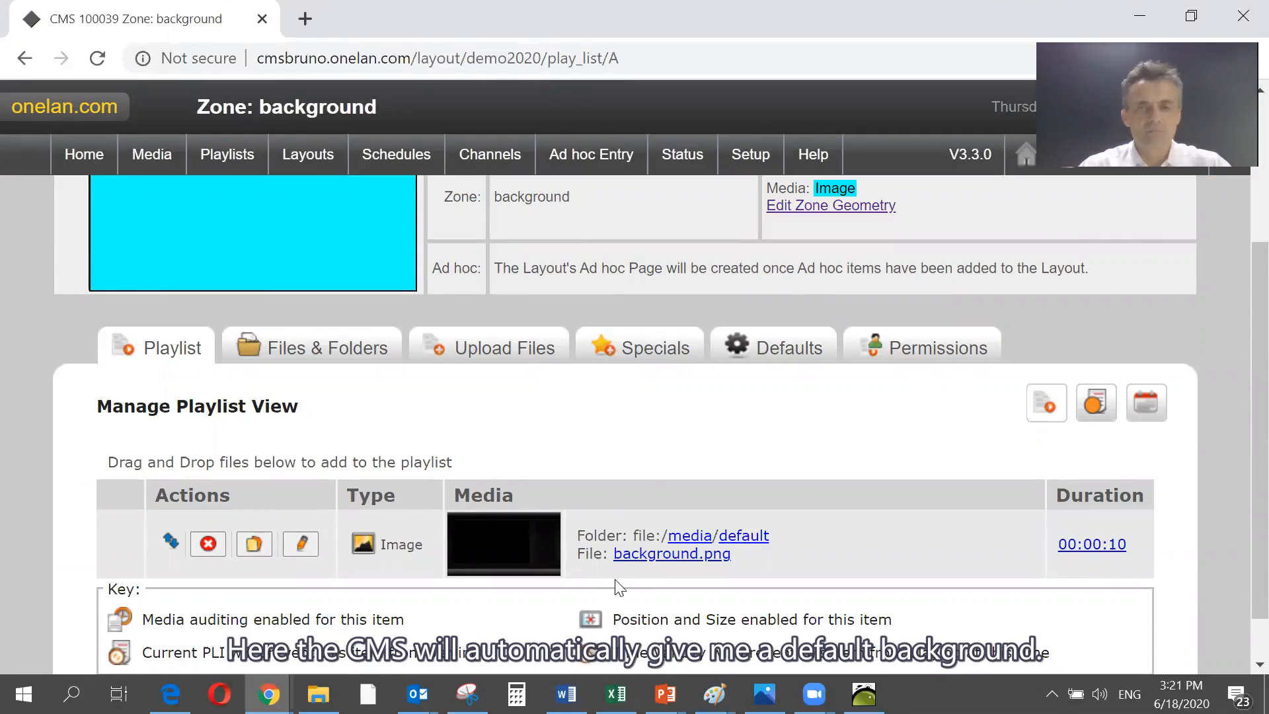
scroll(635, 386, up, 2)
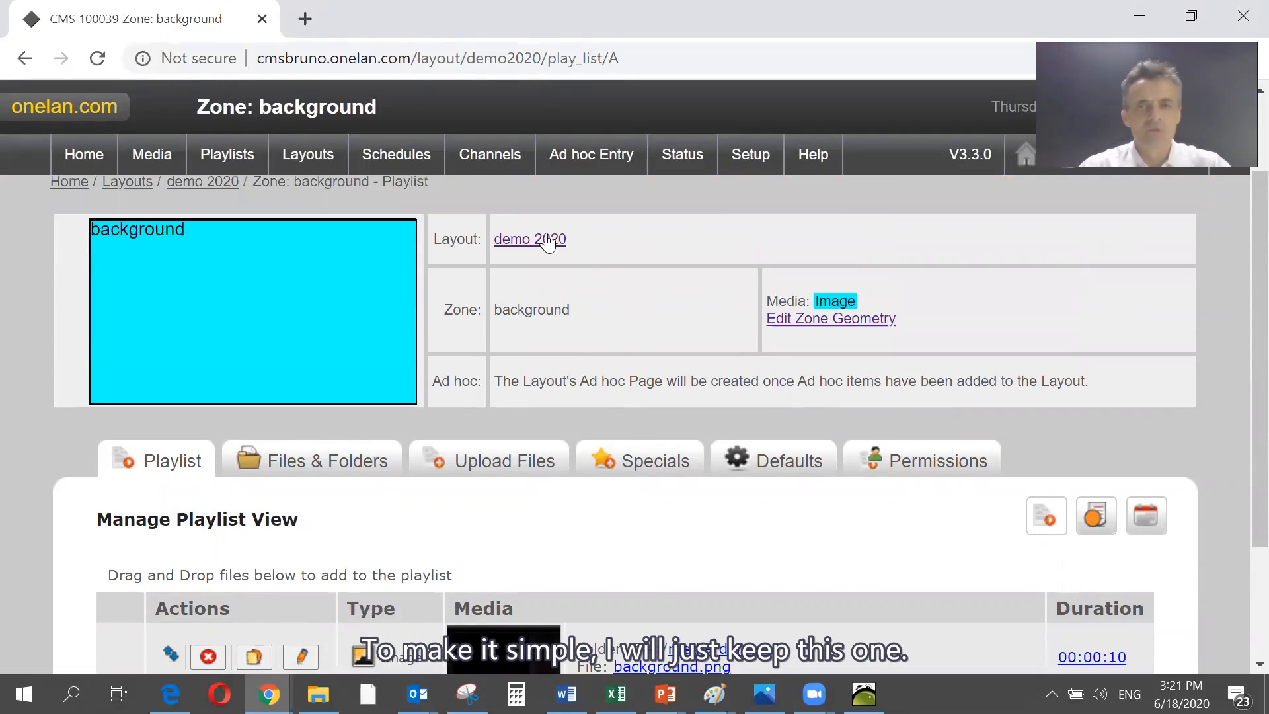
click(548, 240)
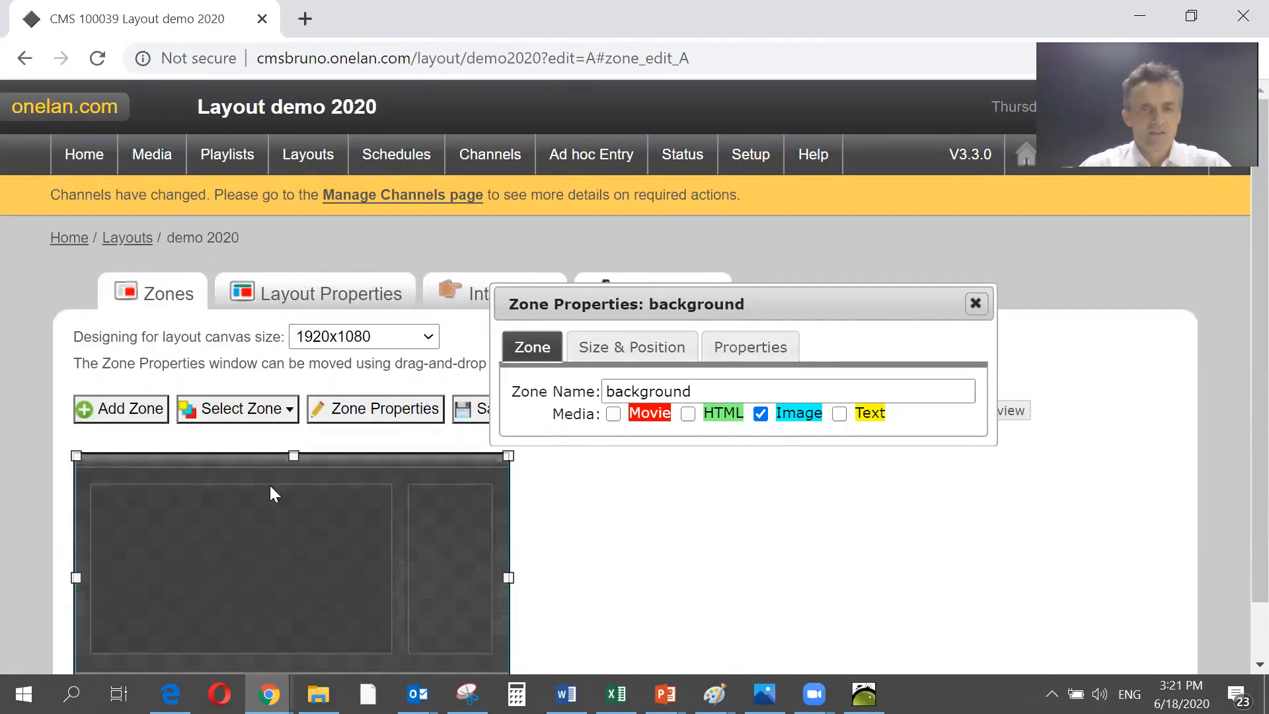
- Add a movie zone named video inside the wide framed area of the background
scroll(569, 570, down, 1)
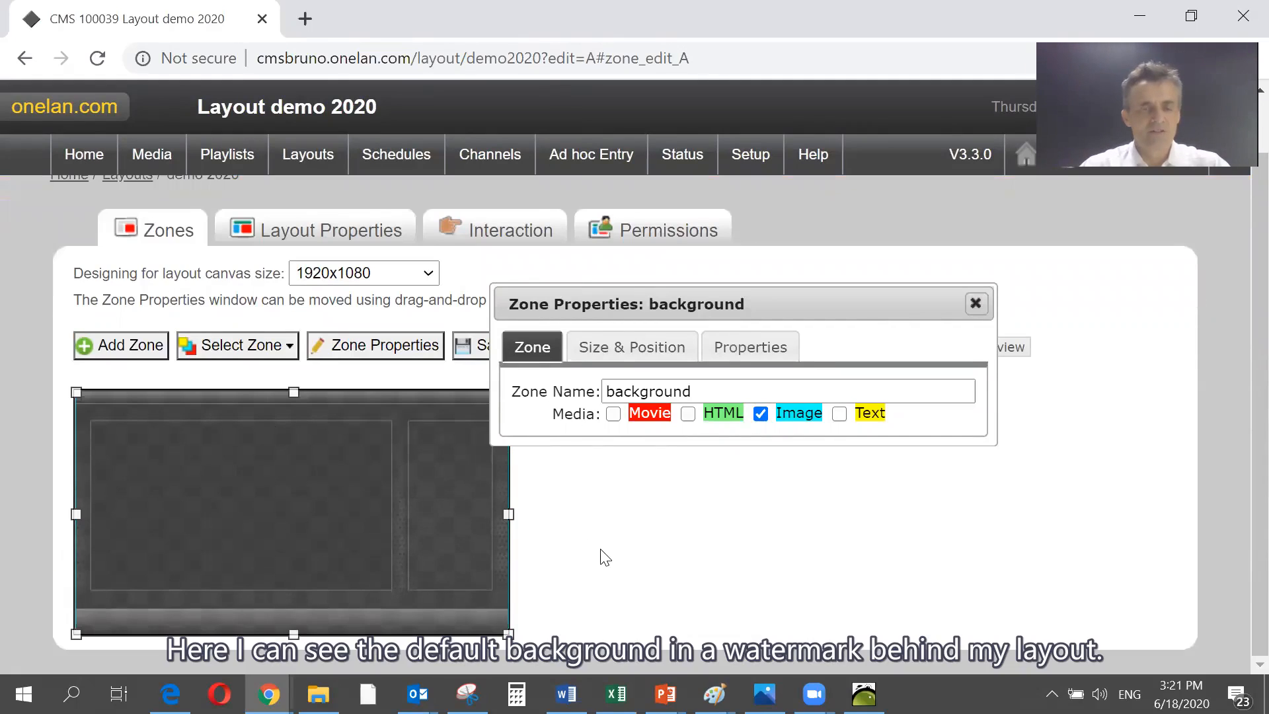
click(137, 345)
drag(354, 476, 180, 466)
double_click(626, 390)
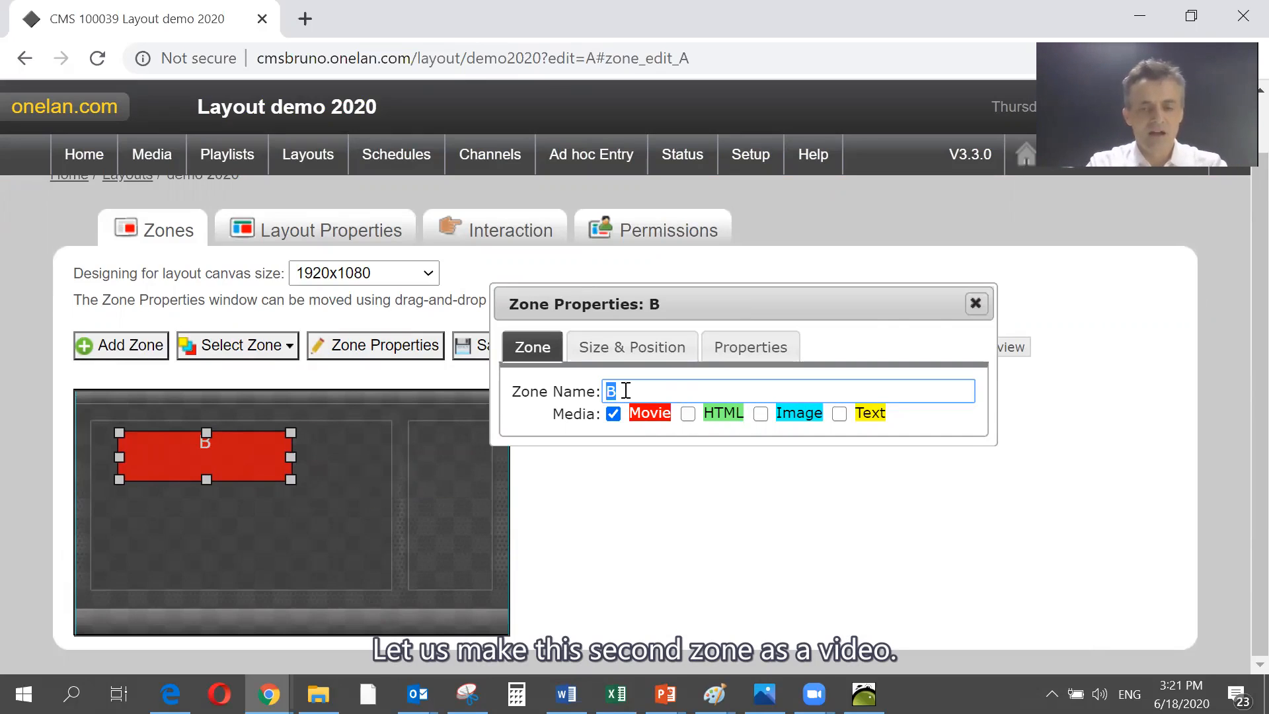
text(video)
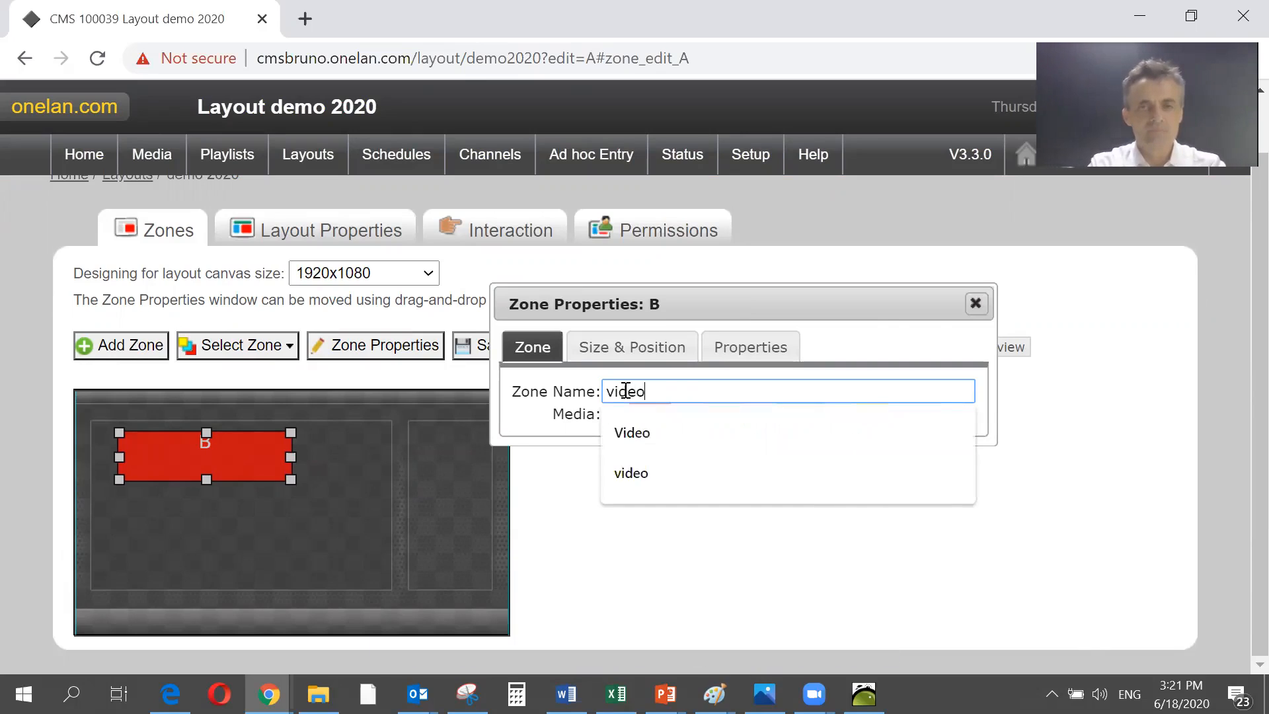
click(305, 511)
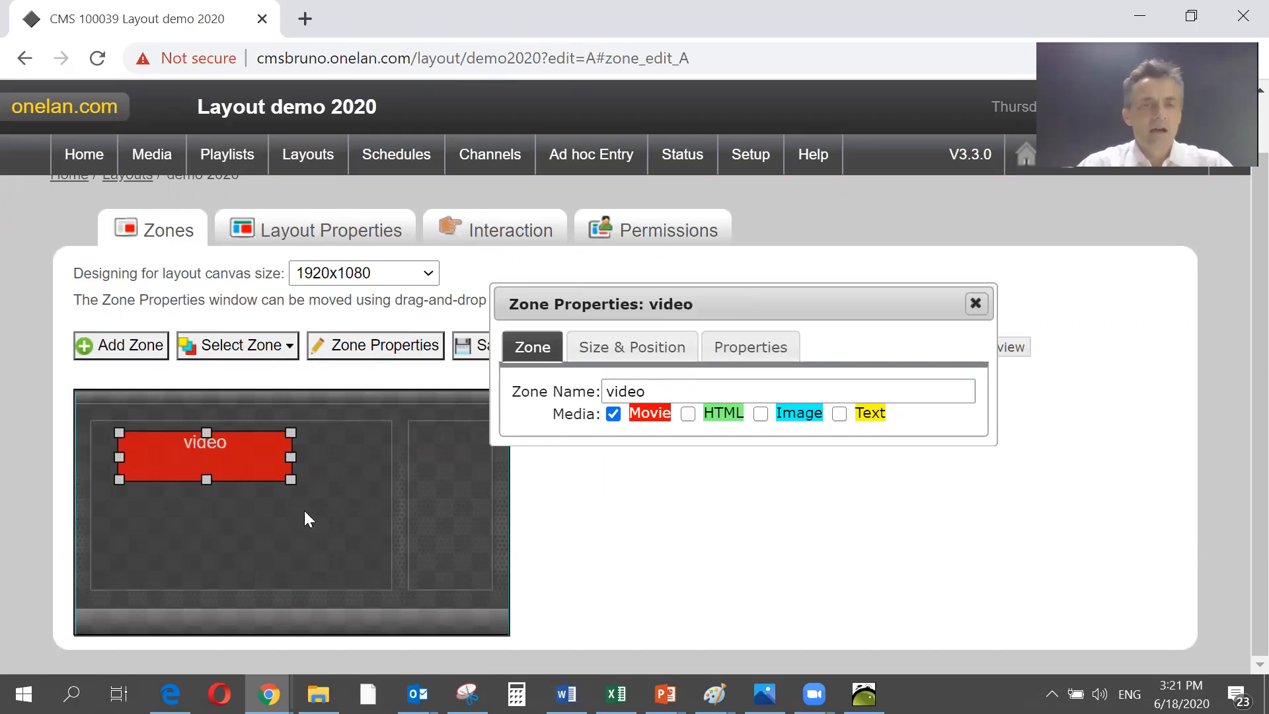
- Lock the video zone to 16 by 9 with width calculated from height, enlarging it to about 1280x720 pixels at left offset 95, top offset 150
drag(294, 457, 295, 499)
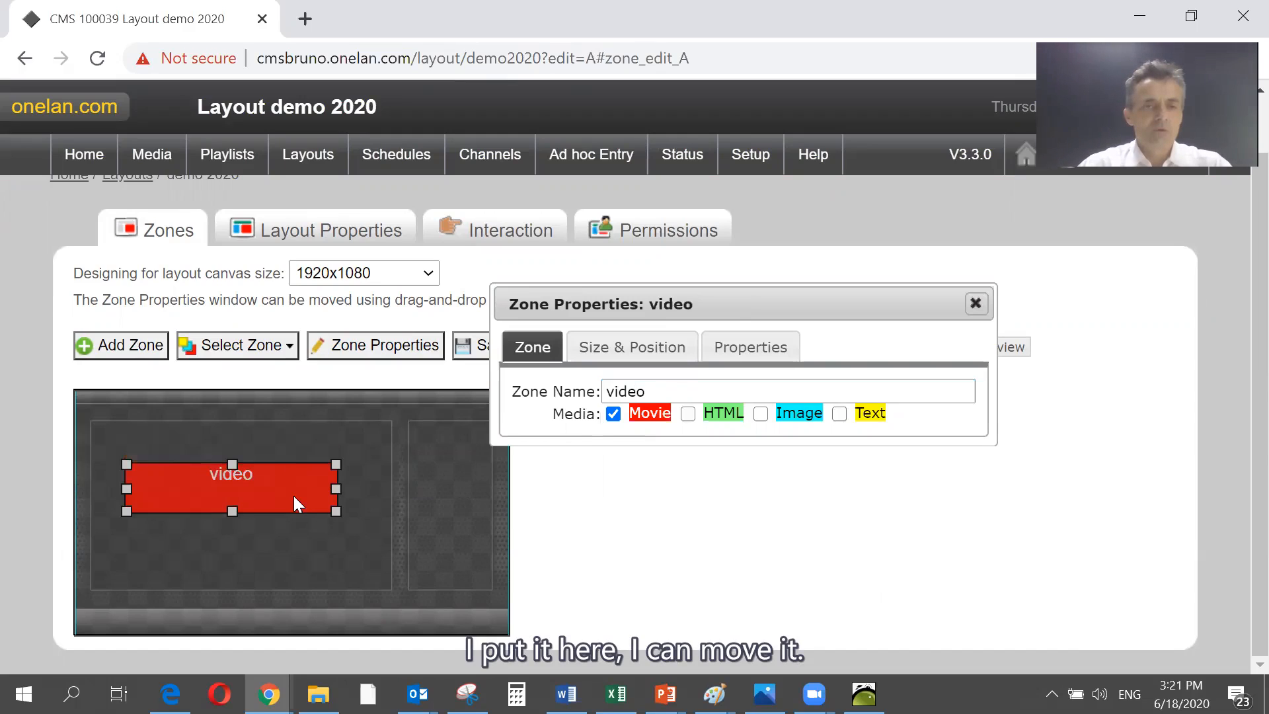
drag(229, 548, 214, 482)
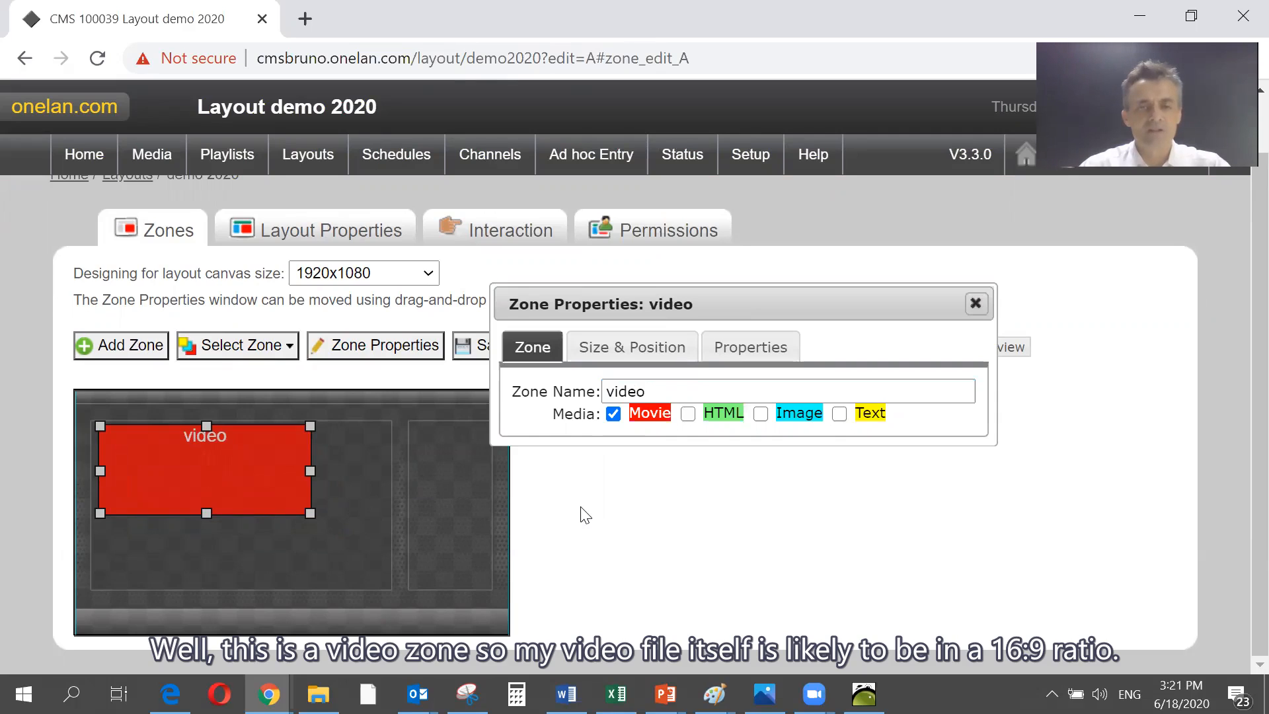
click(661, 345)
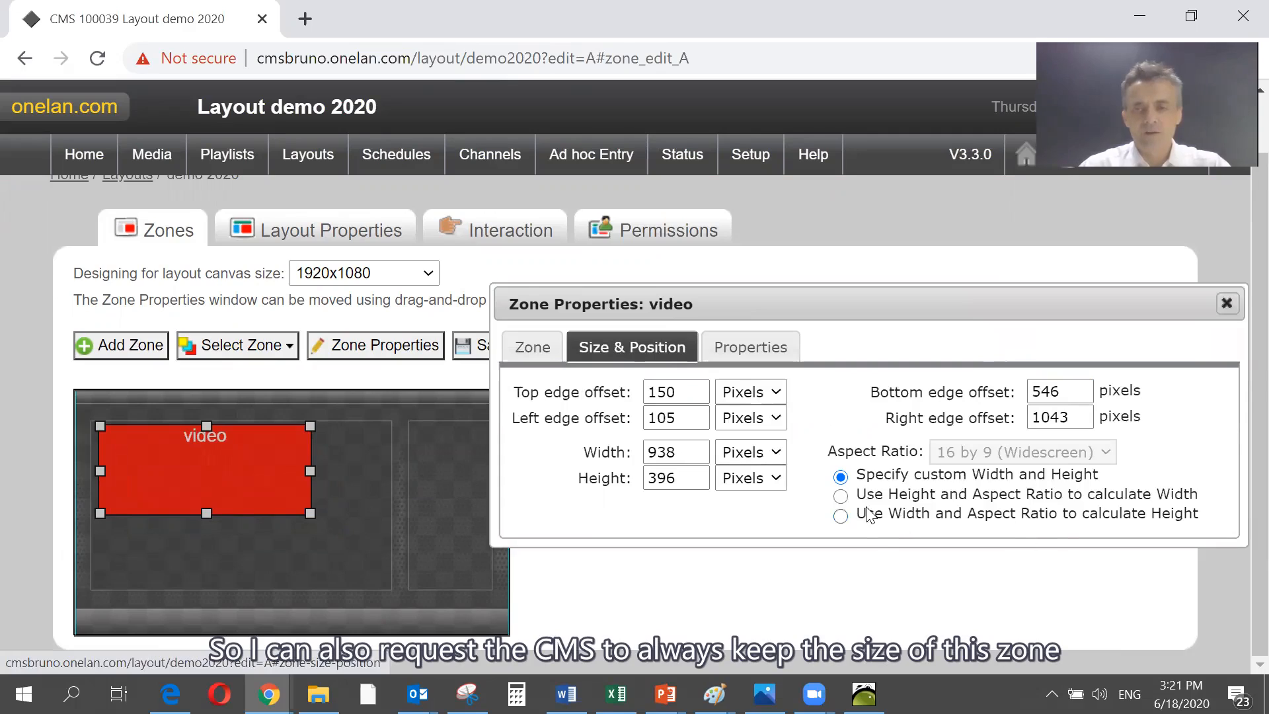
click(841, 497)
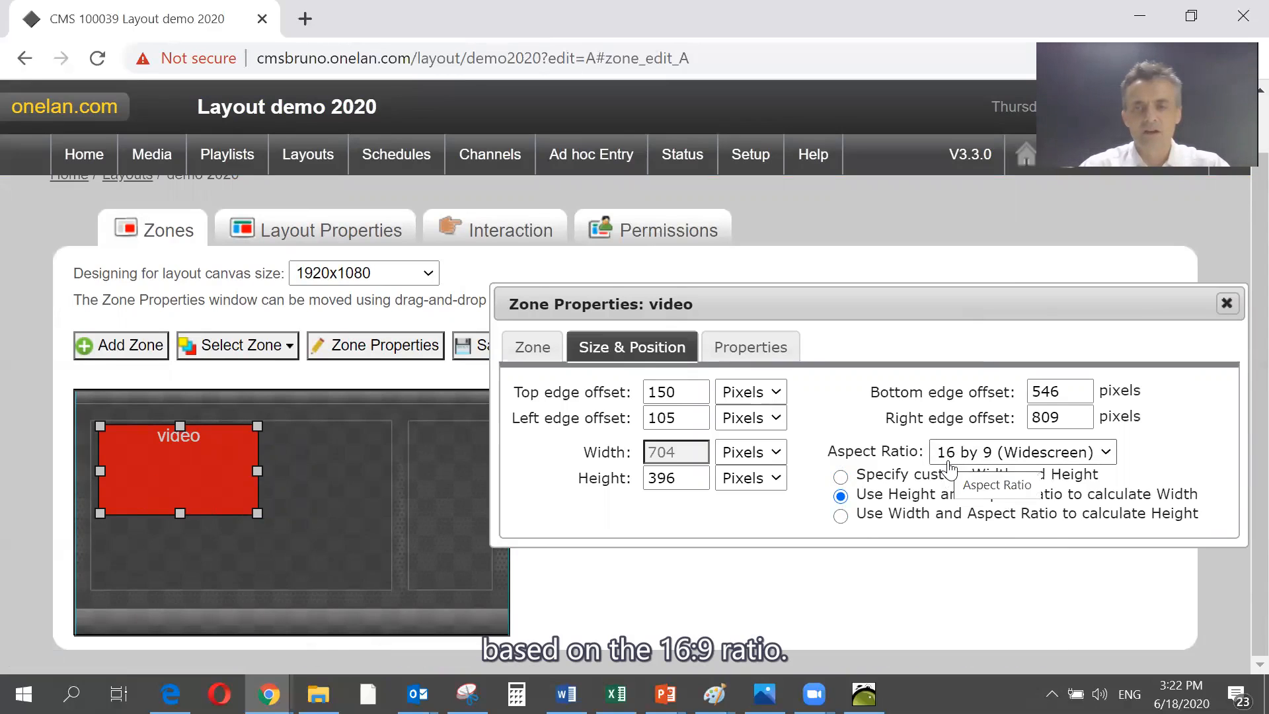
drag(261, 470, 390, 500)
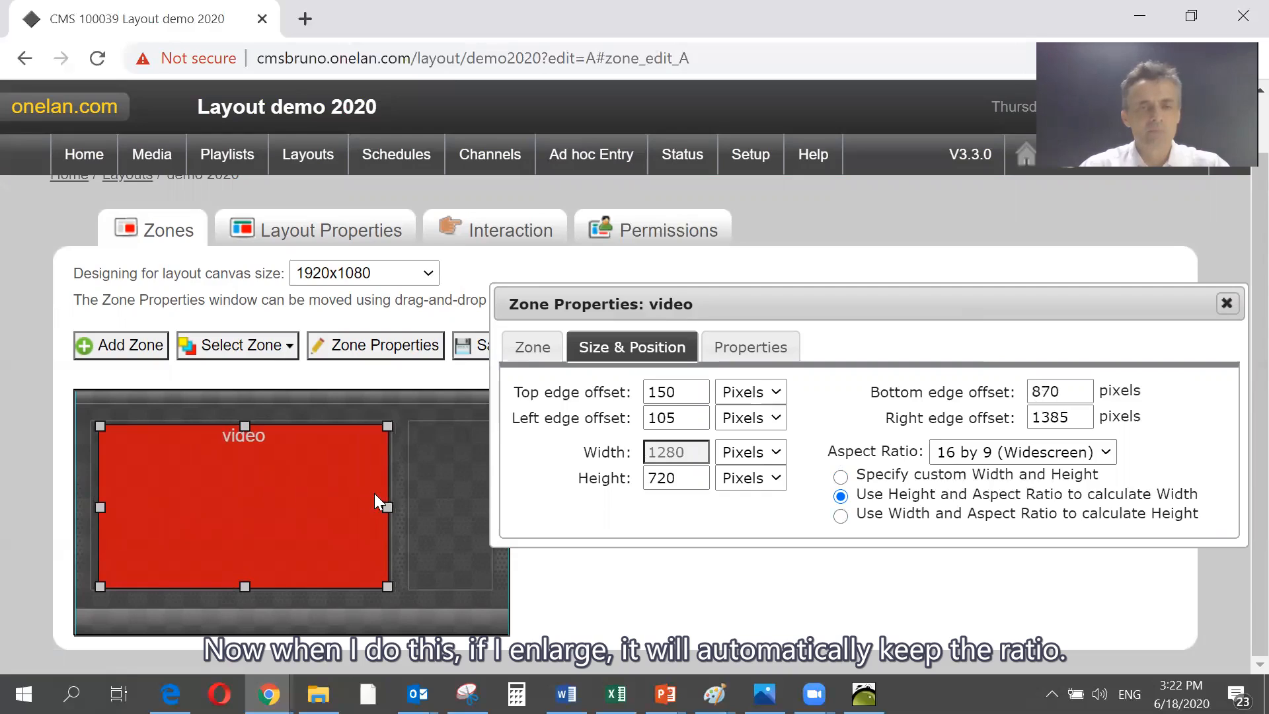
drag(306, 489, 301, 489)
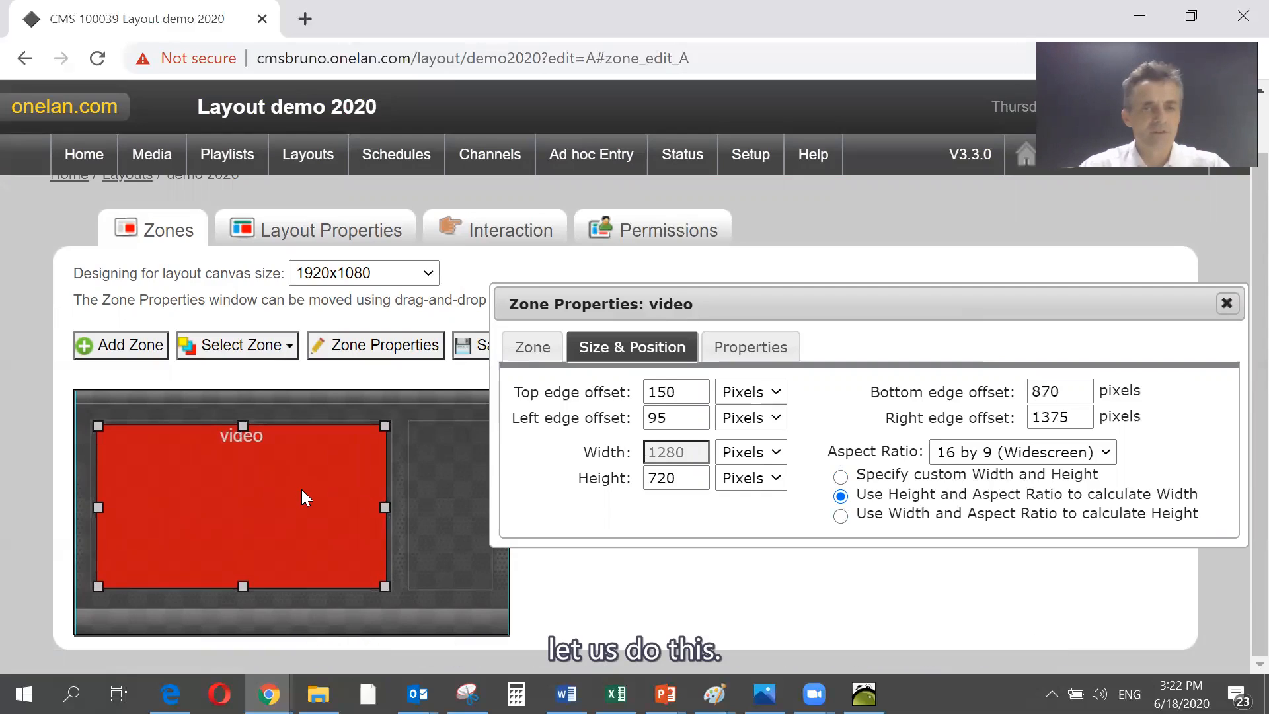
- Save the layout, open the video zone's playlist and delete the default movie.mpg from it
click(471, 349)
click(482, 417)
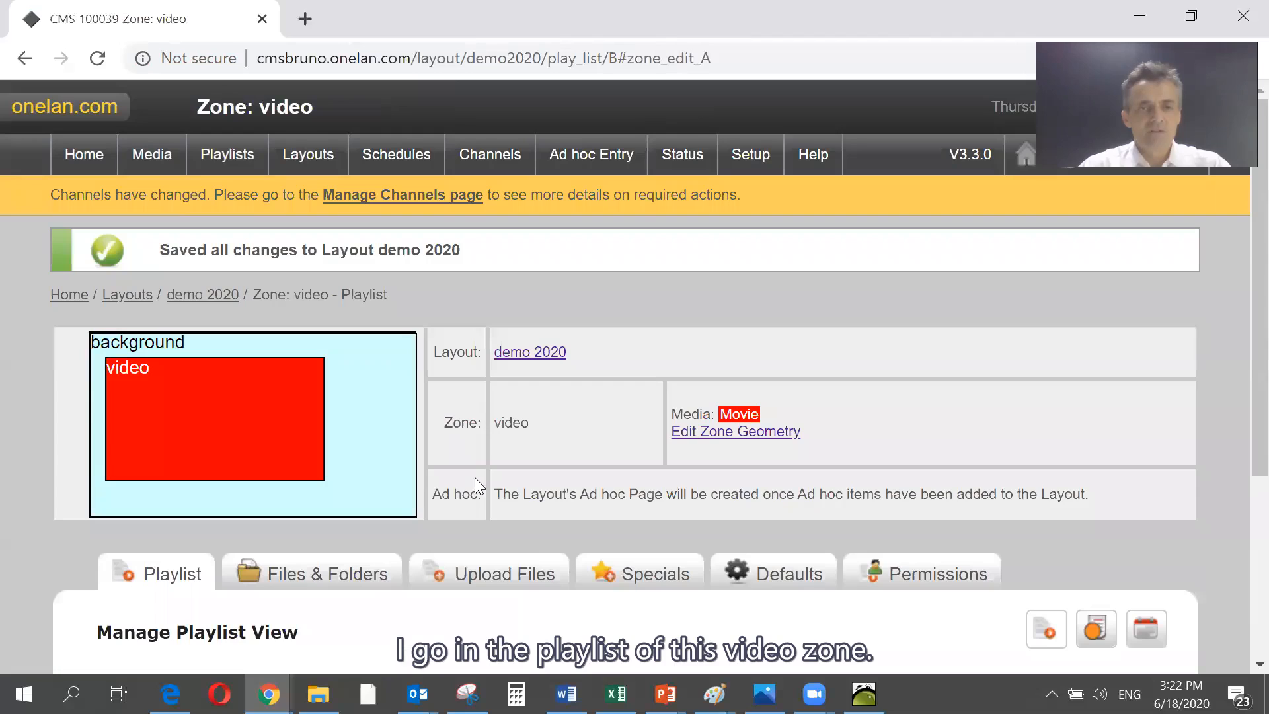
scroll(474, 478, down, 3)
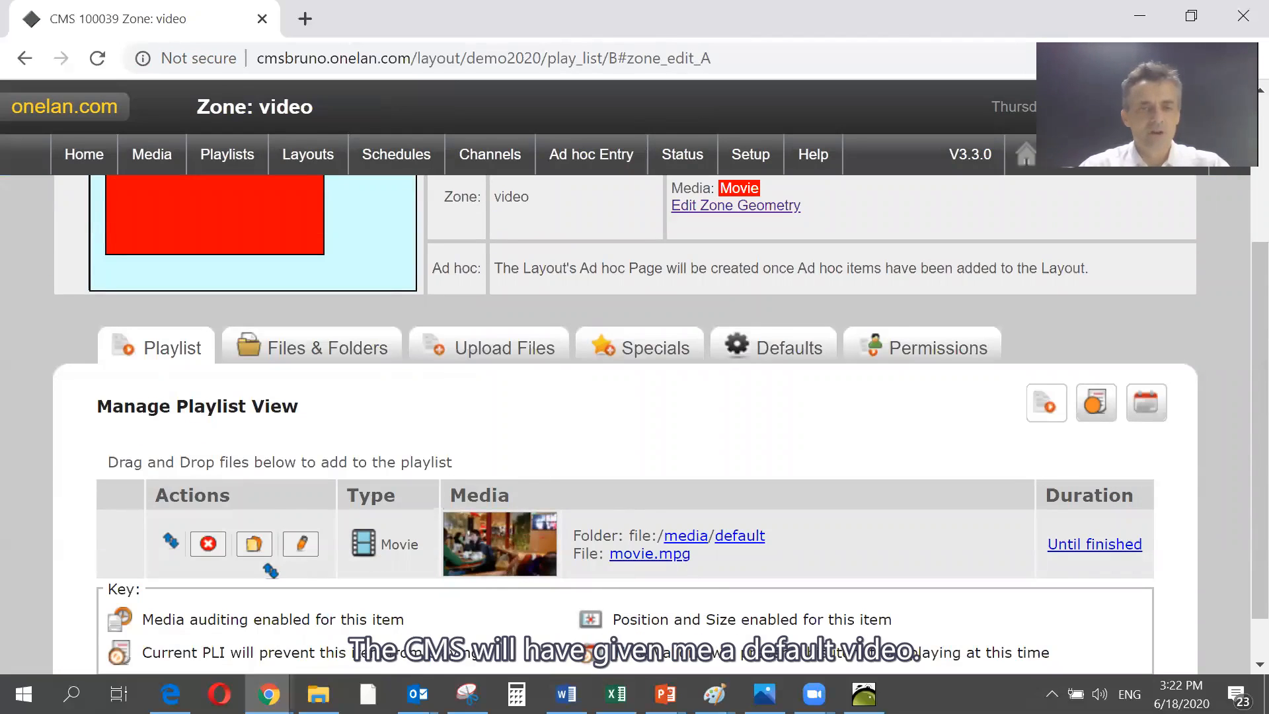
click(208, 543)
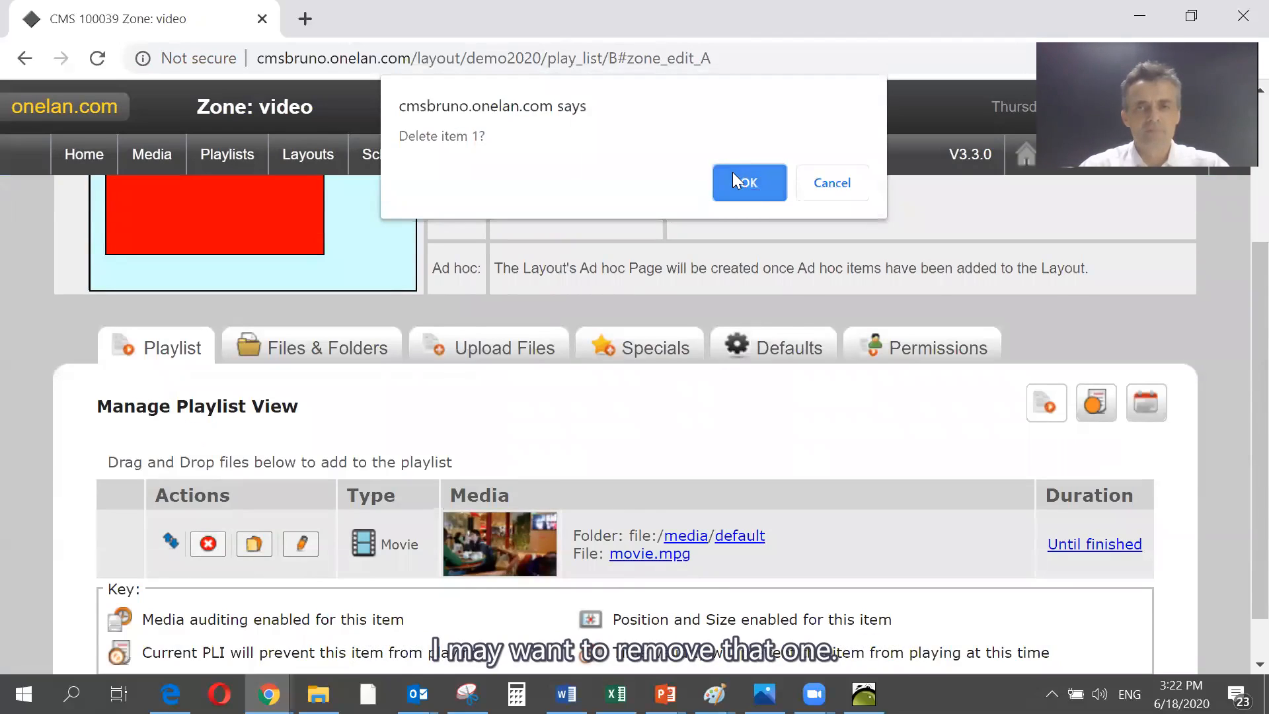
click(732, 173)
- Add "Adventures In Imagination_ M&S Food - TV Ad 2014" from the computer's Food folder to the video playlist, and return to the demo 2020 layout
mouse_move(319, 694)
click(321, 621)
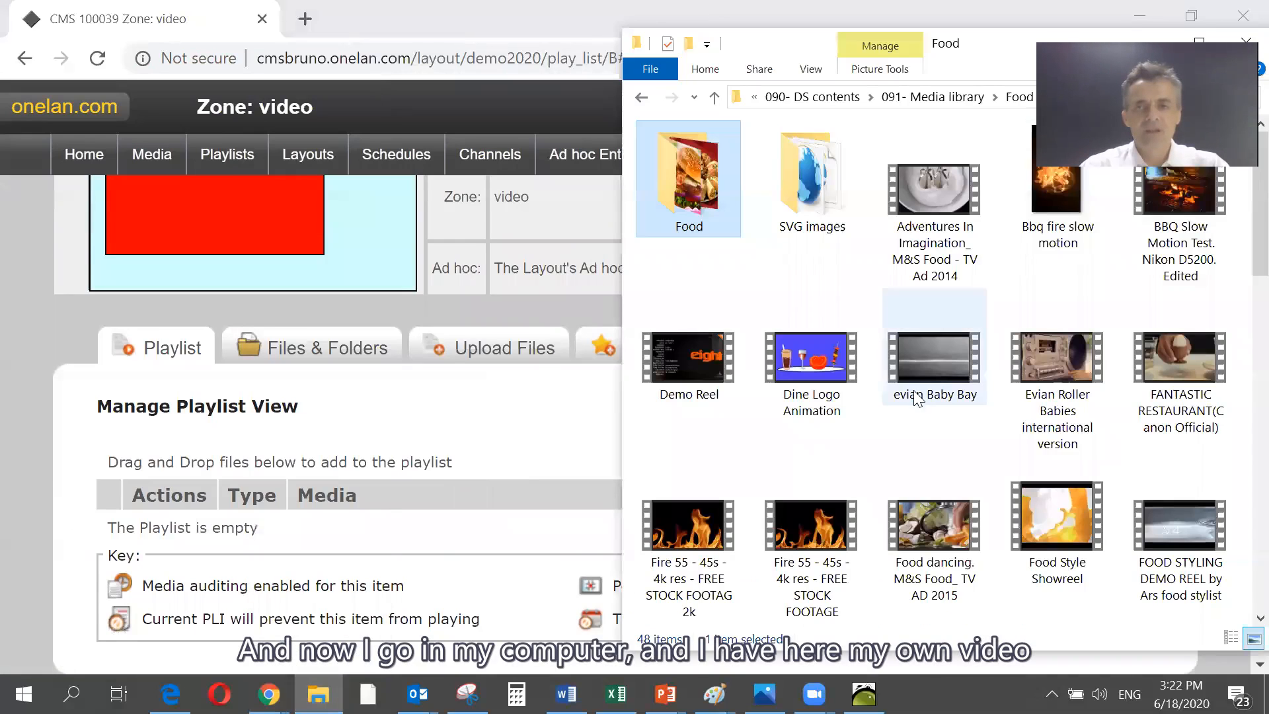
click(949, 187)
drag(949, 187, 492, 528)
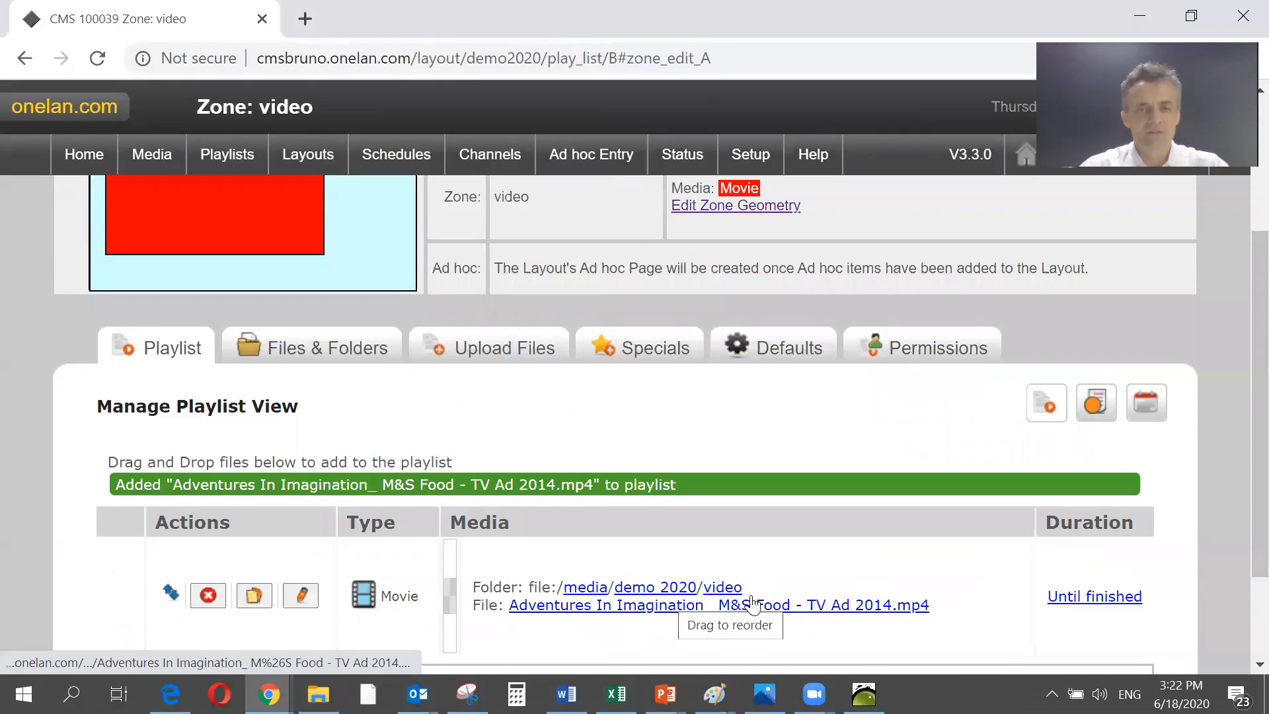
scroll(753, 549, down, 2)
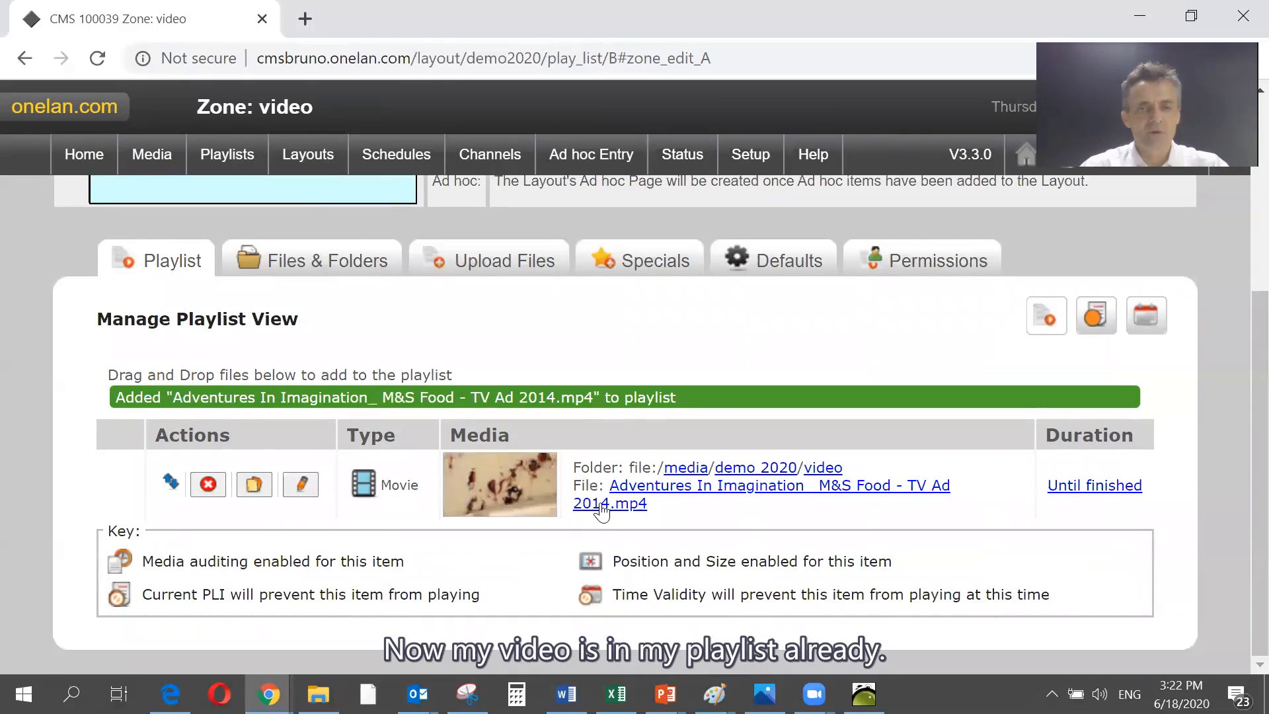
scroll(598, 537, up, 3)
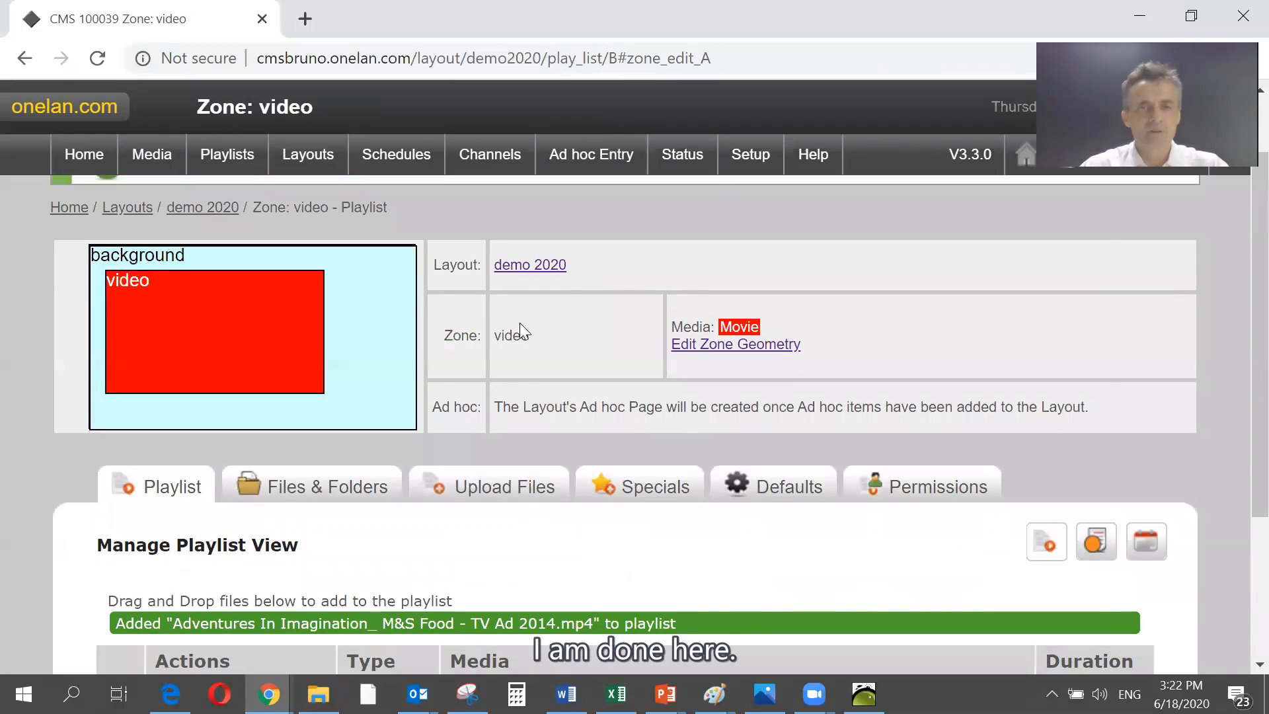
click(528, 268)
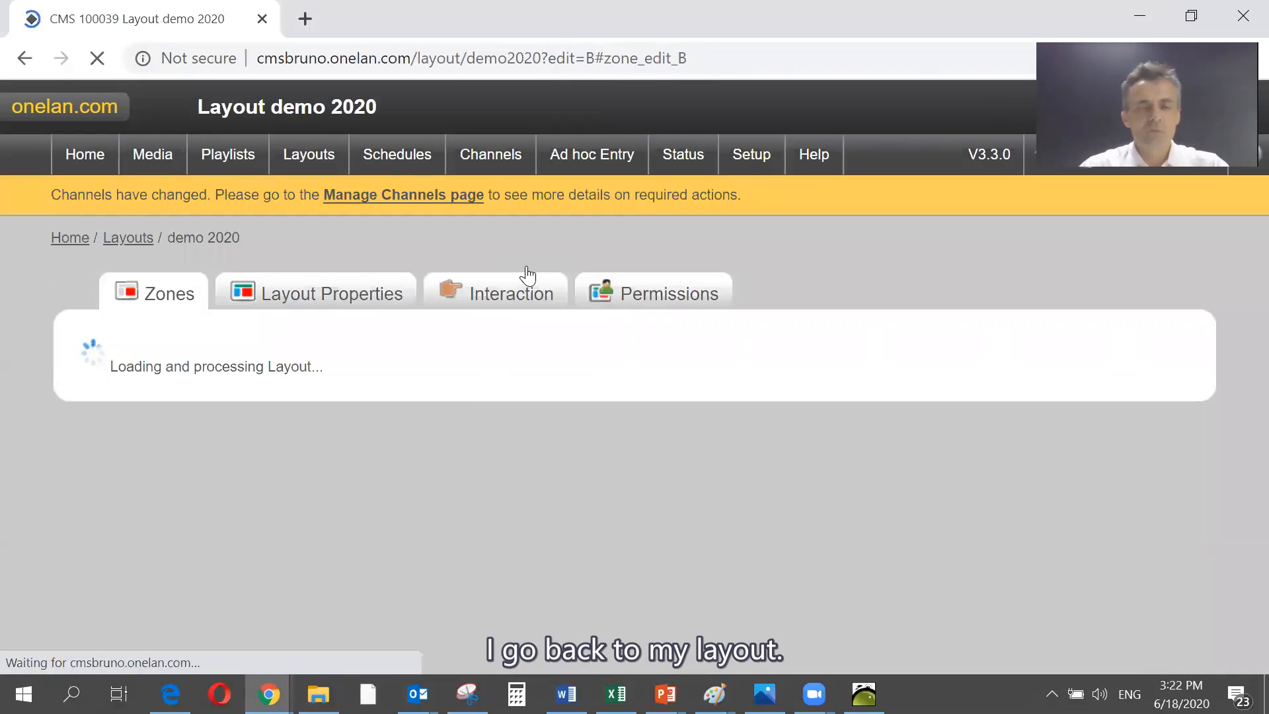
- Add a text zone in the upper half of the narrow frame beside the video zone and name it welcome message
scroll(528, 277, down, 1)
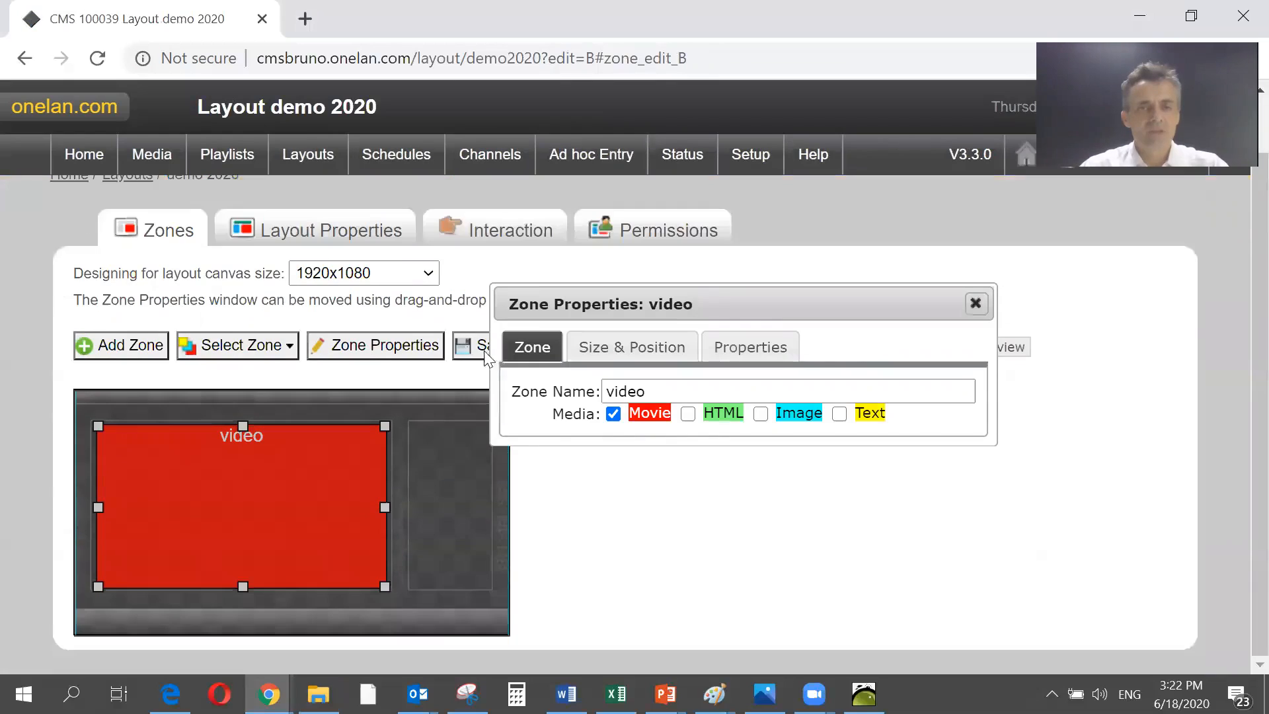
click(129, 347)
drag(367, 587, 388, 435)
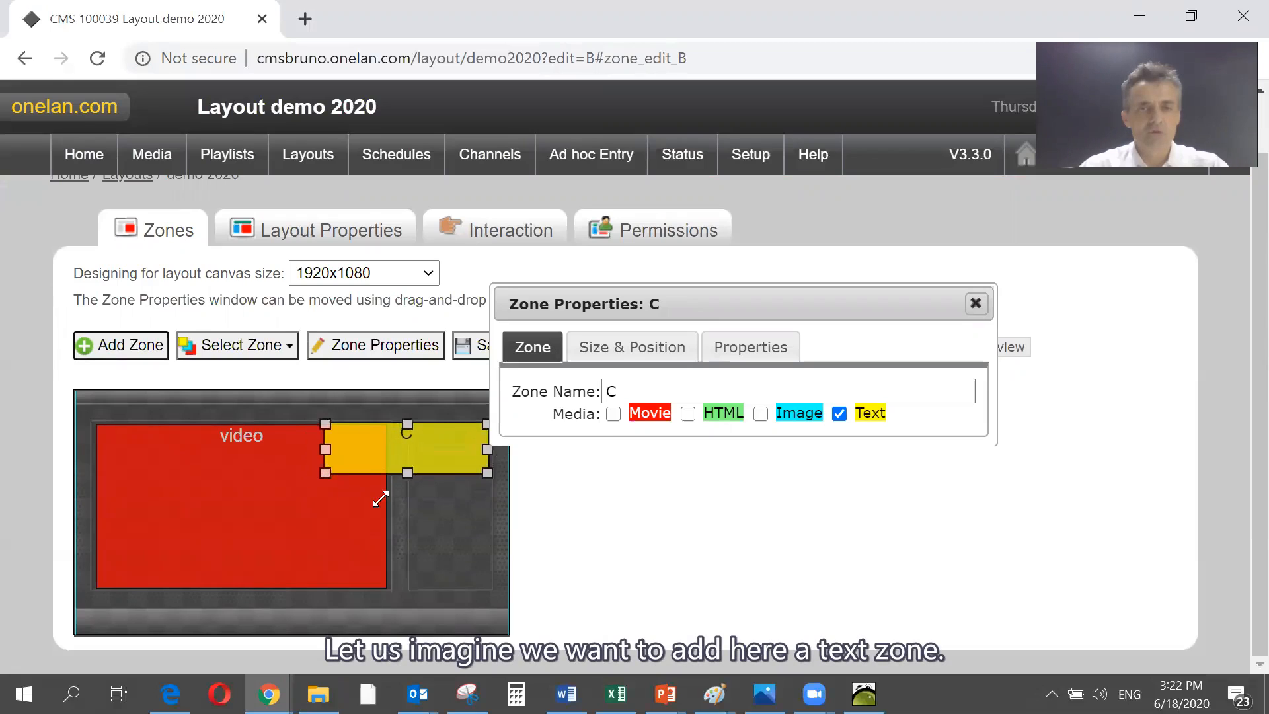
drag(380, 499, 409, 505)
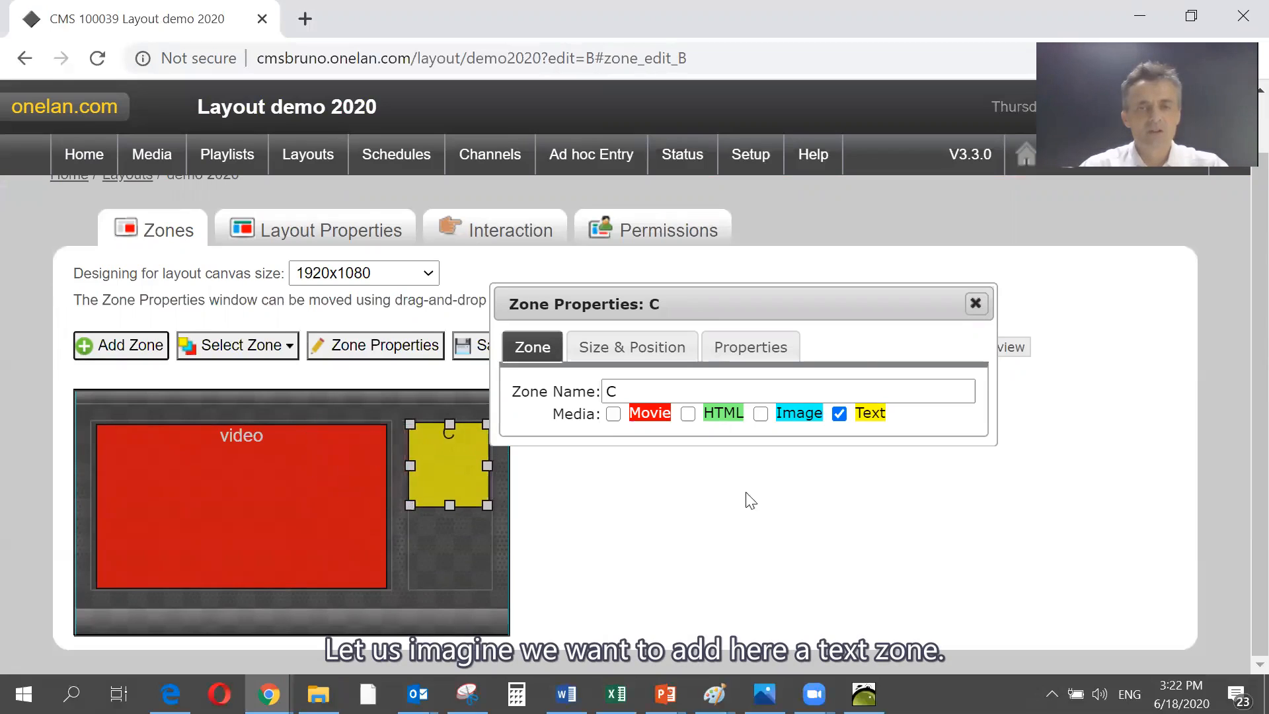
double_click(602, 391)
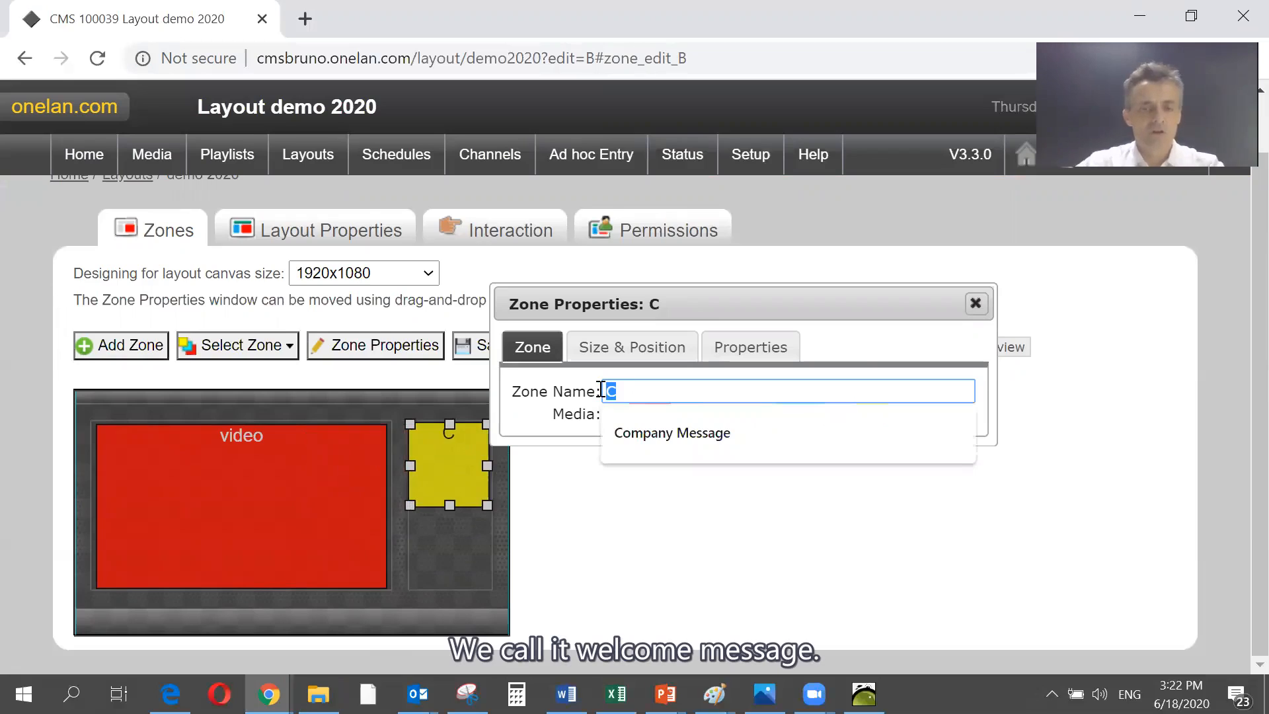
text(welcome )
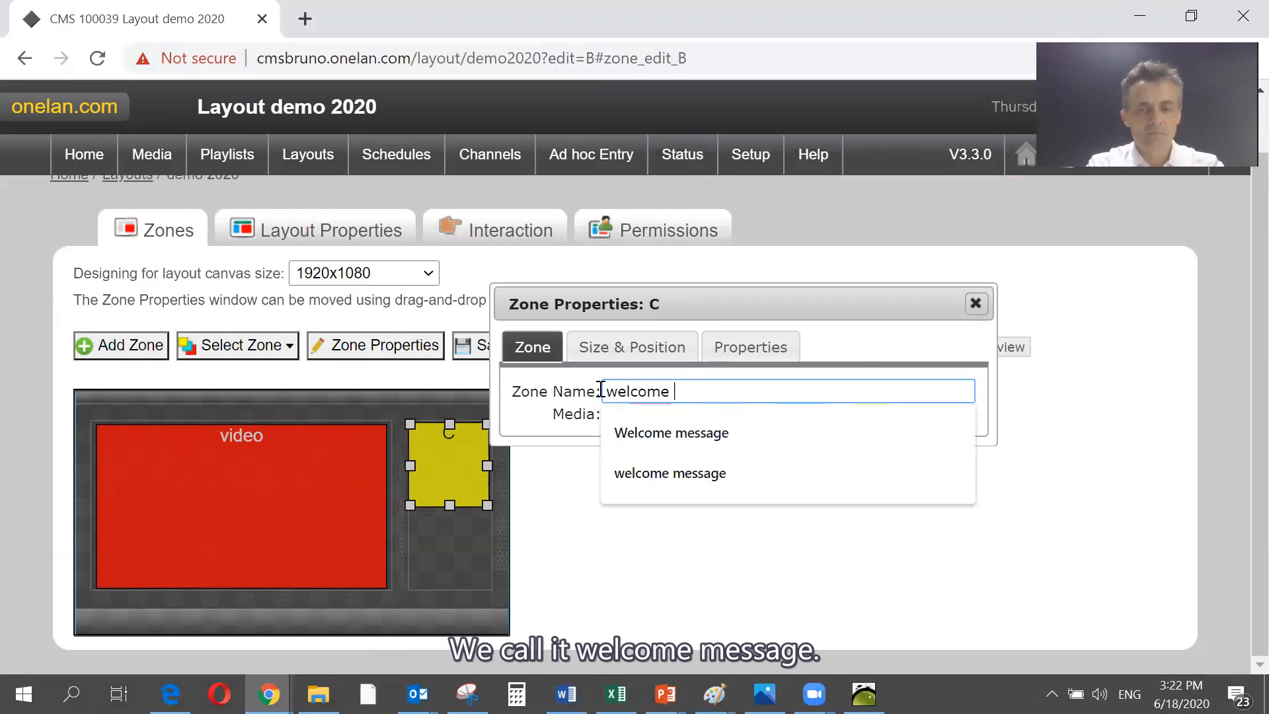
text(message)
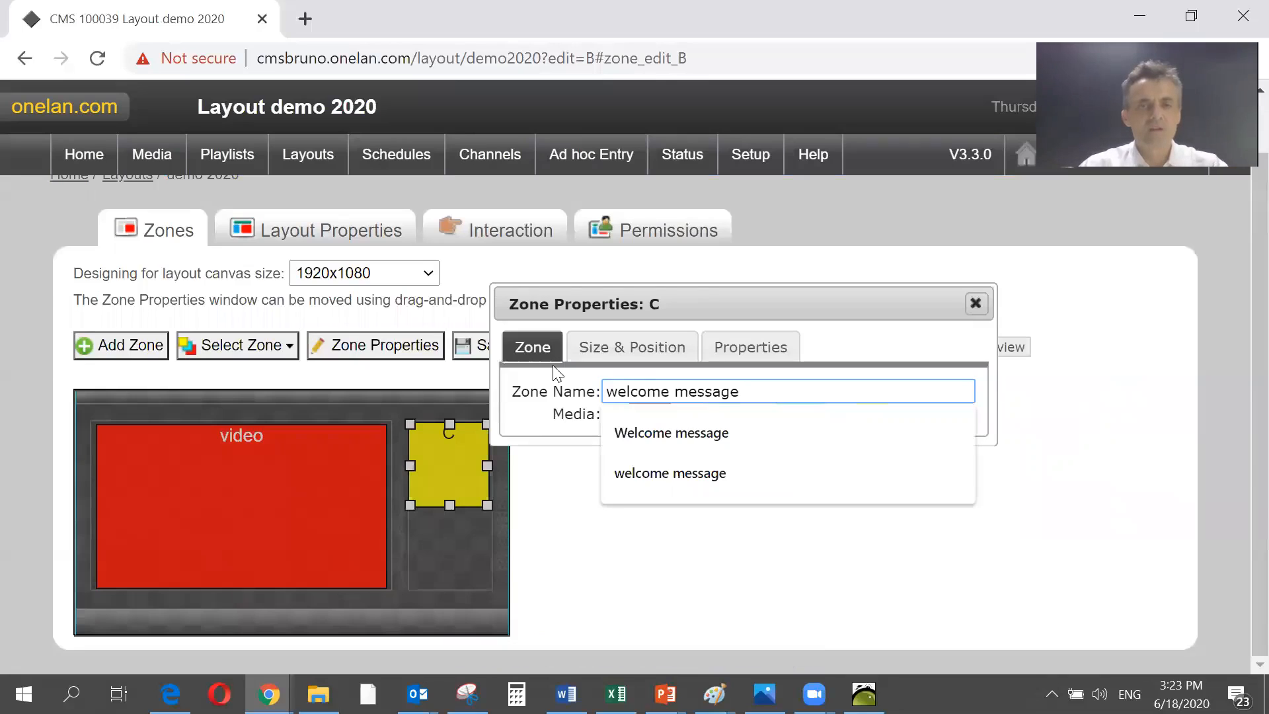
- Save the layout, open the welcome message zone's playlist and open its default text item for editing
click(481, 357)
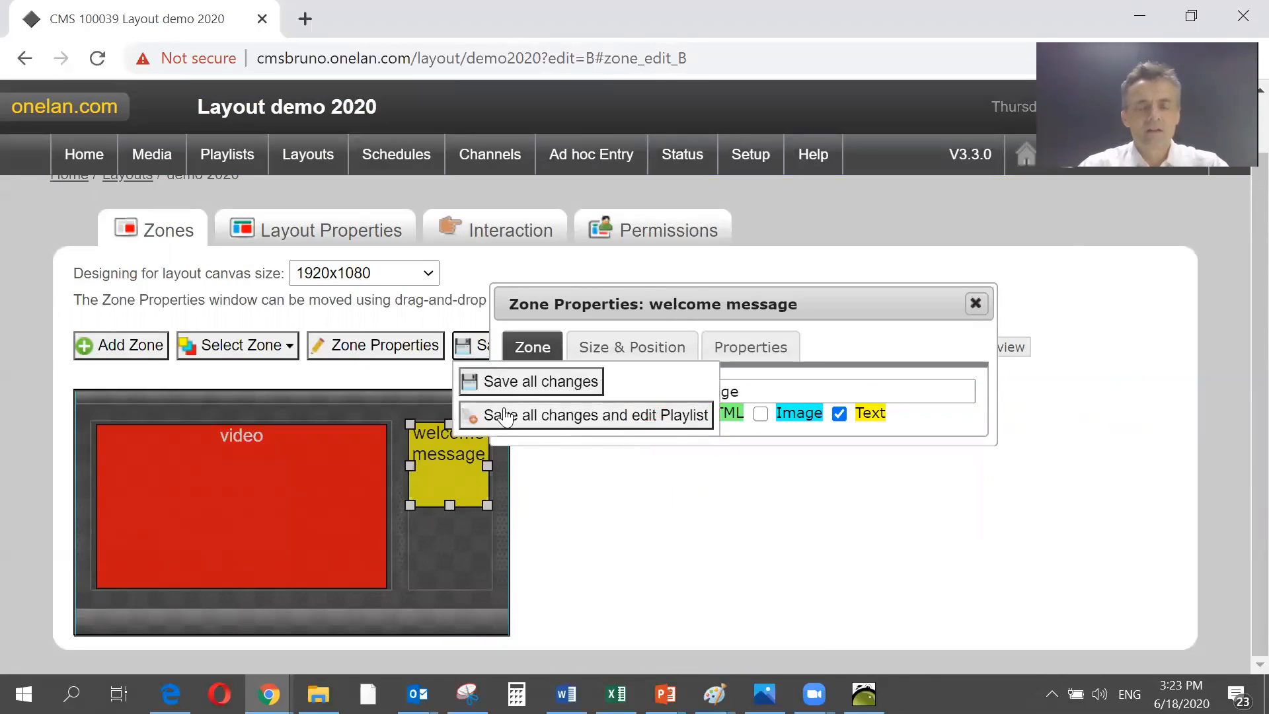
click(506, 415)
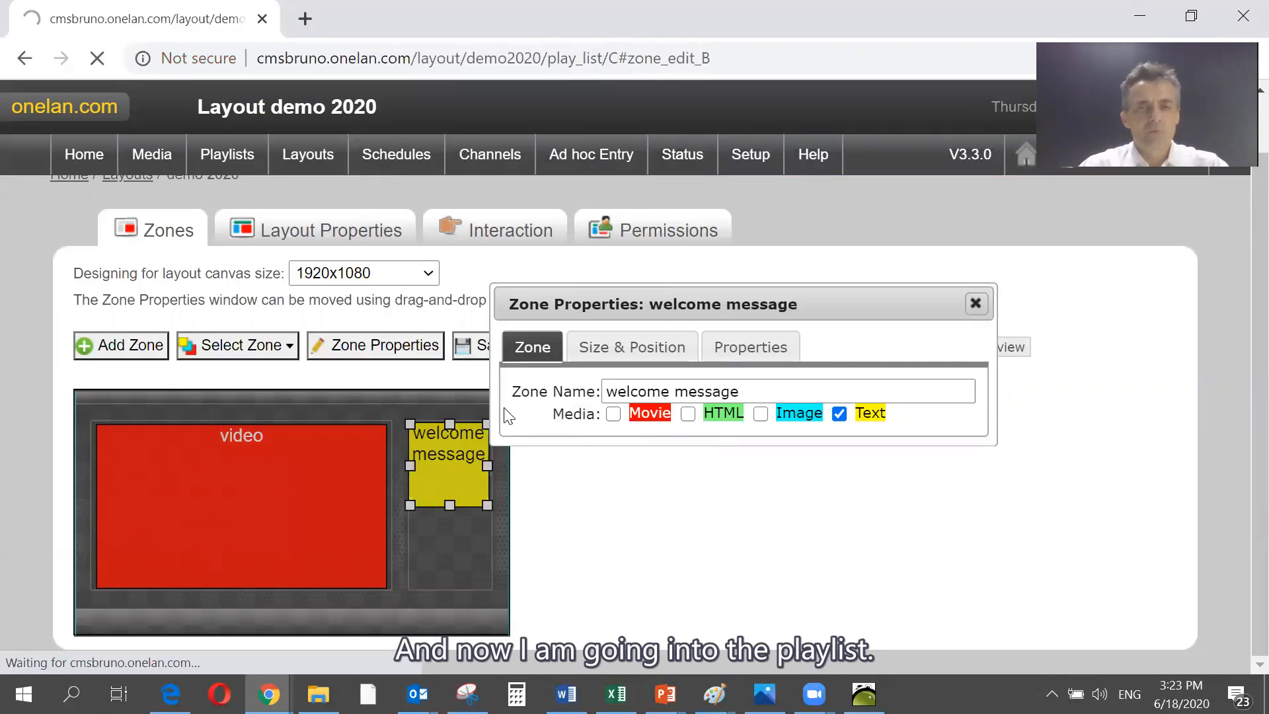
scroll(504, 429, down, 1)
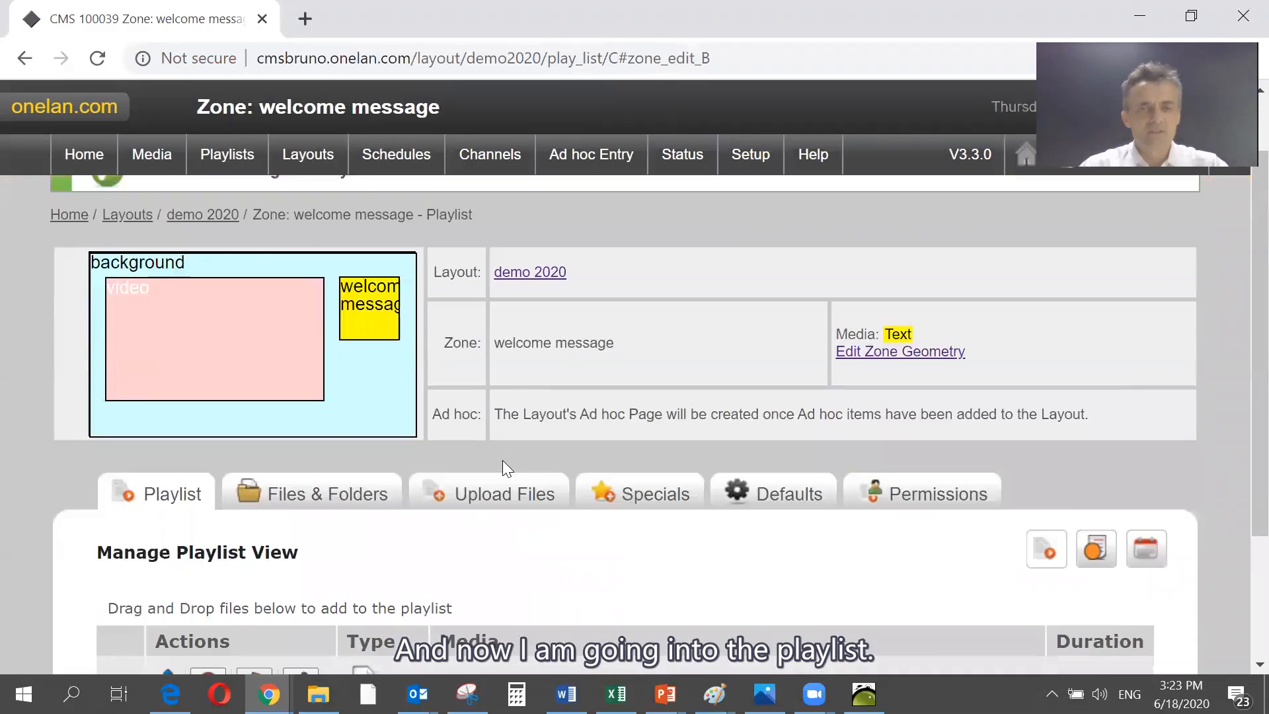
scroll(502, 460, down, 2)
click(303, 534)
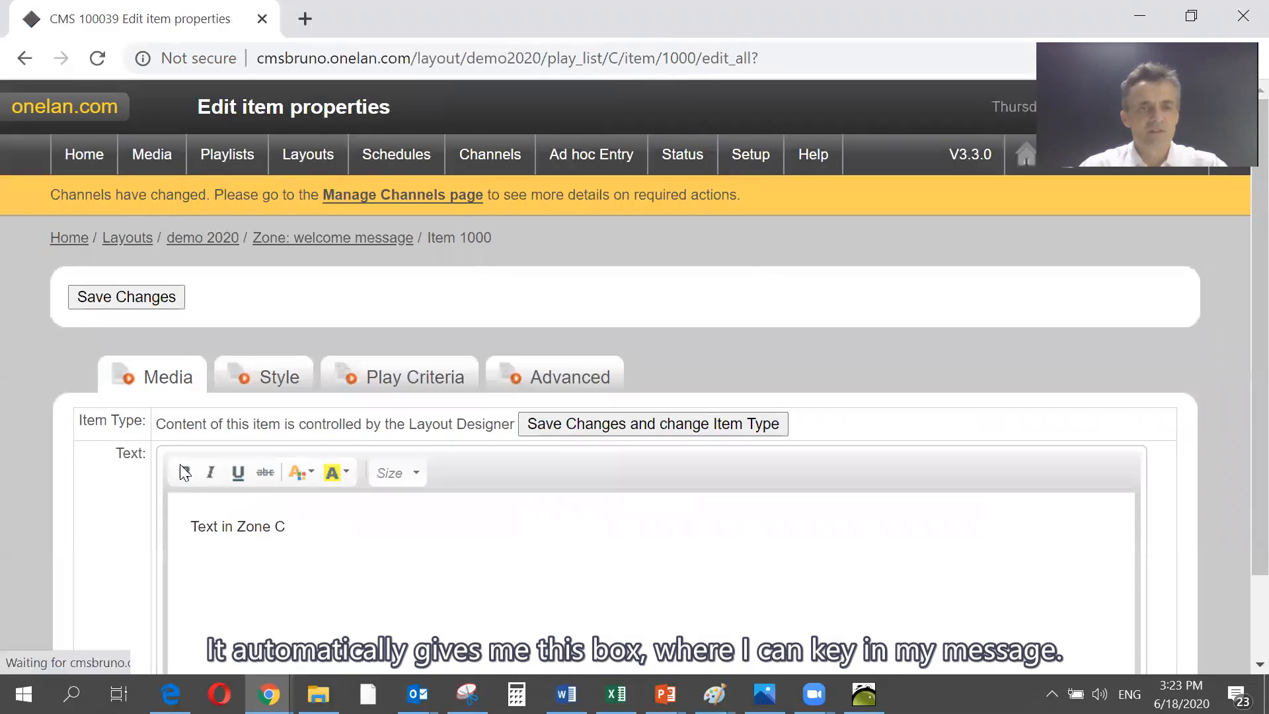
- Replace the default text of the item with "Welcome to Onelan online webinar"
scroll(196, 528, down, 2)
drag(191, 425, 342, 440)
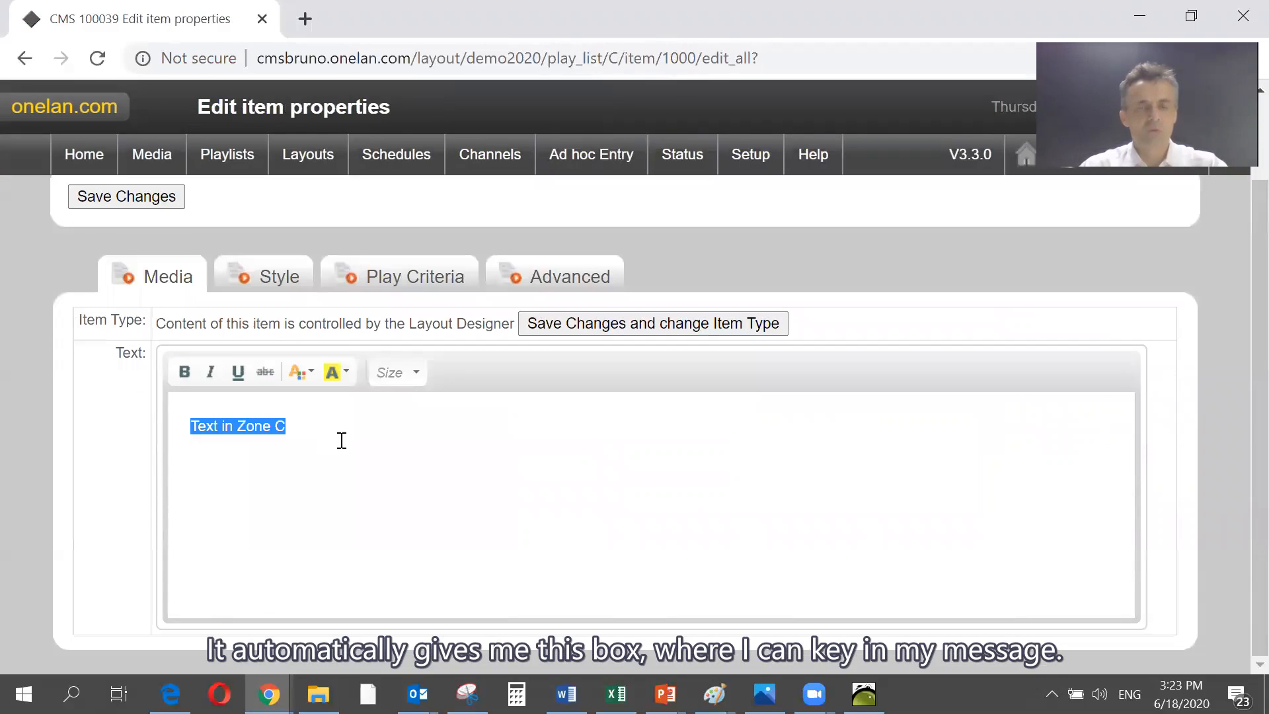
text(welc)
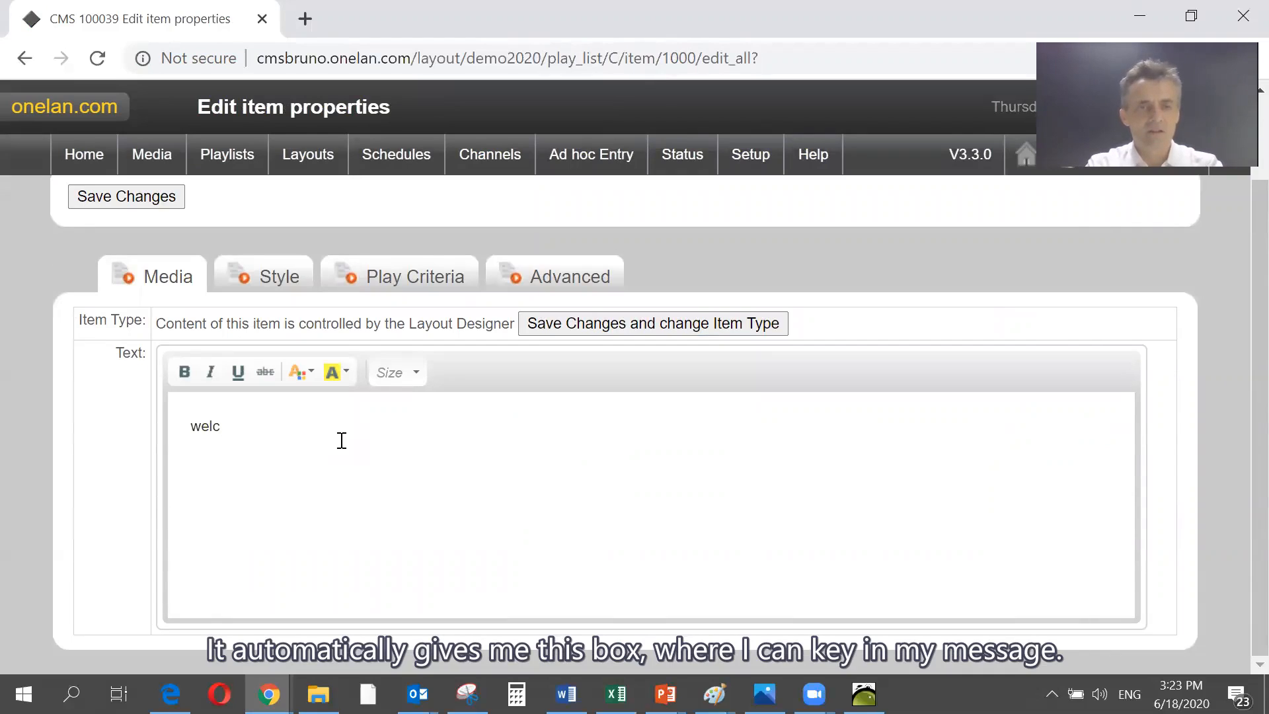
text(e)
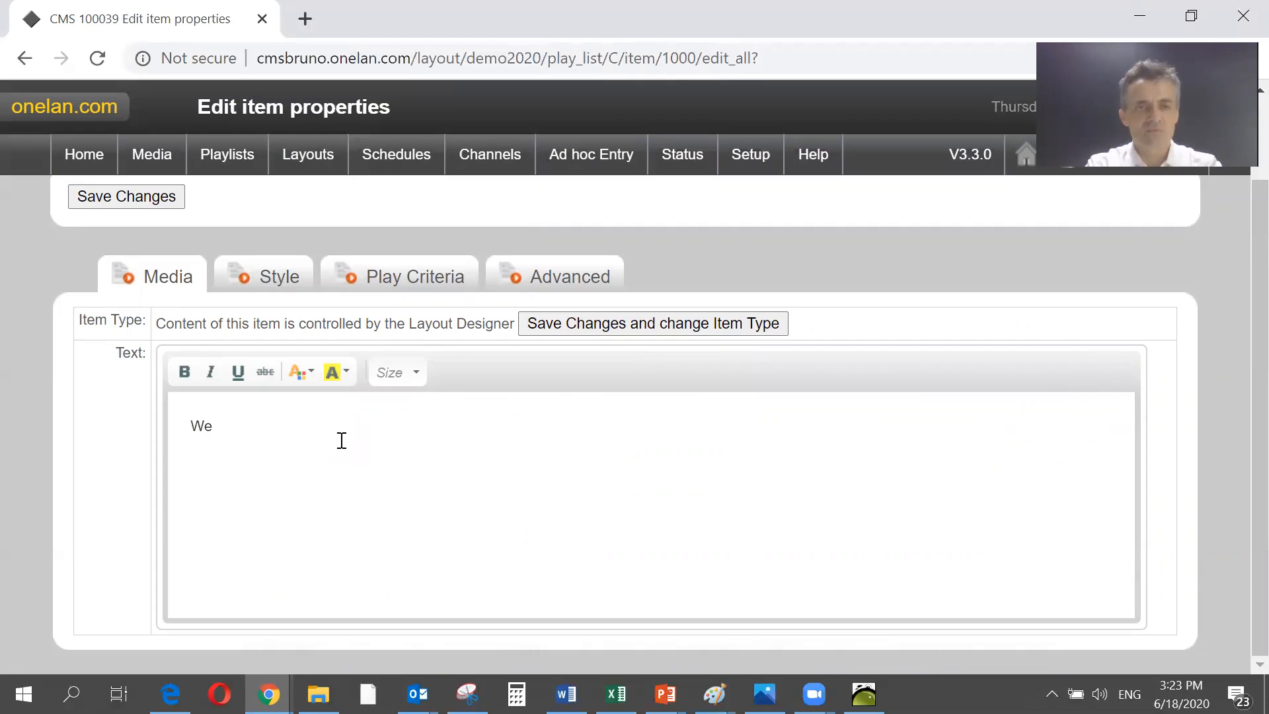
text(lcom )
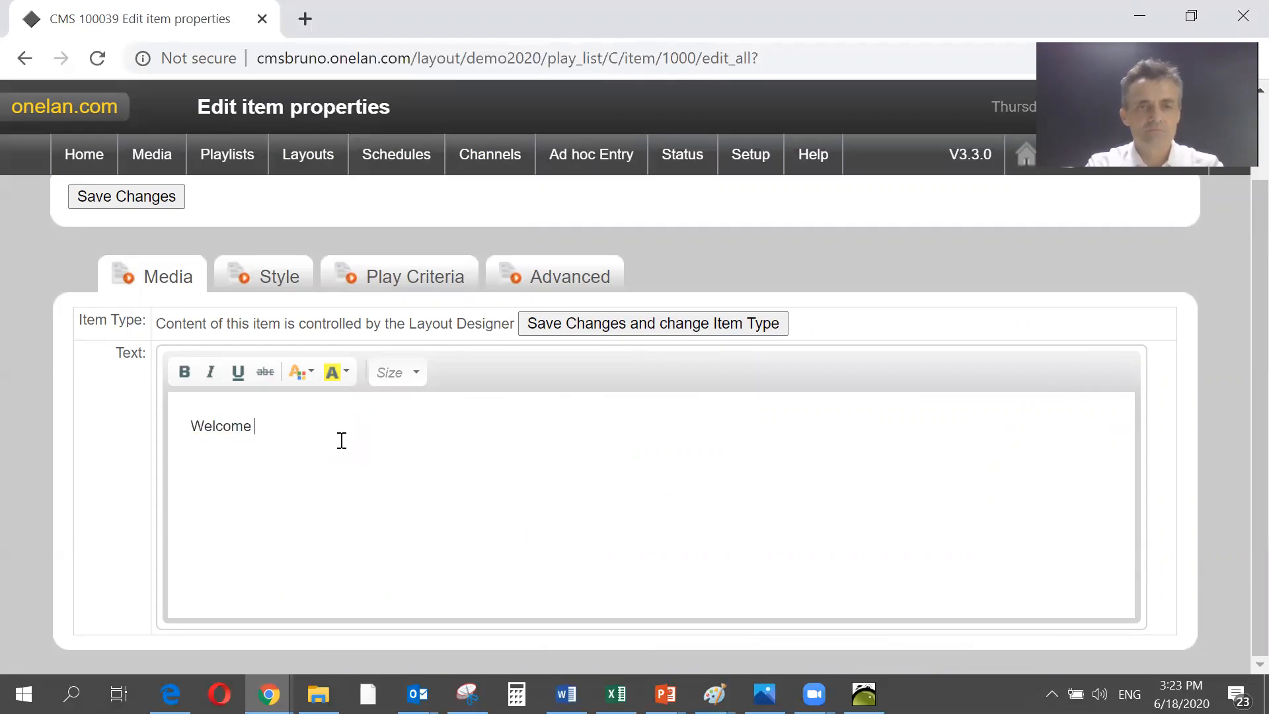
text(to Onelan online)
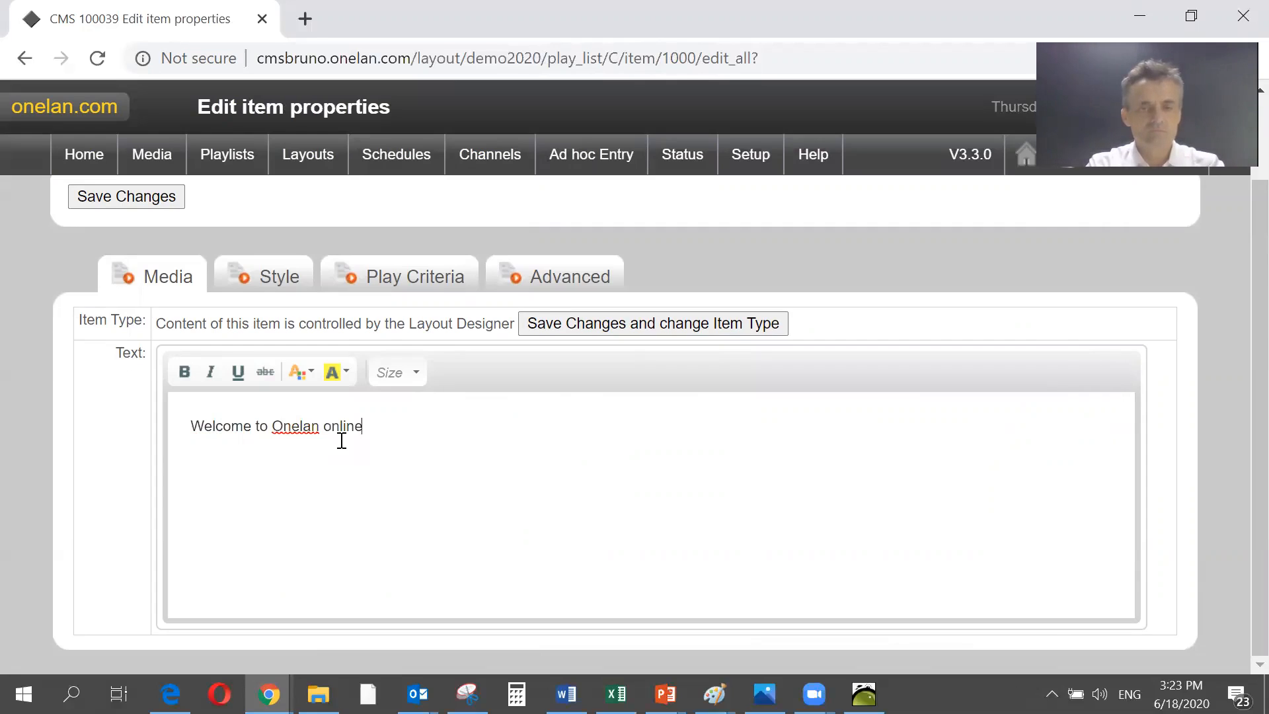
text( webinar)
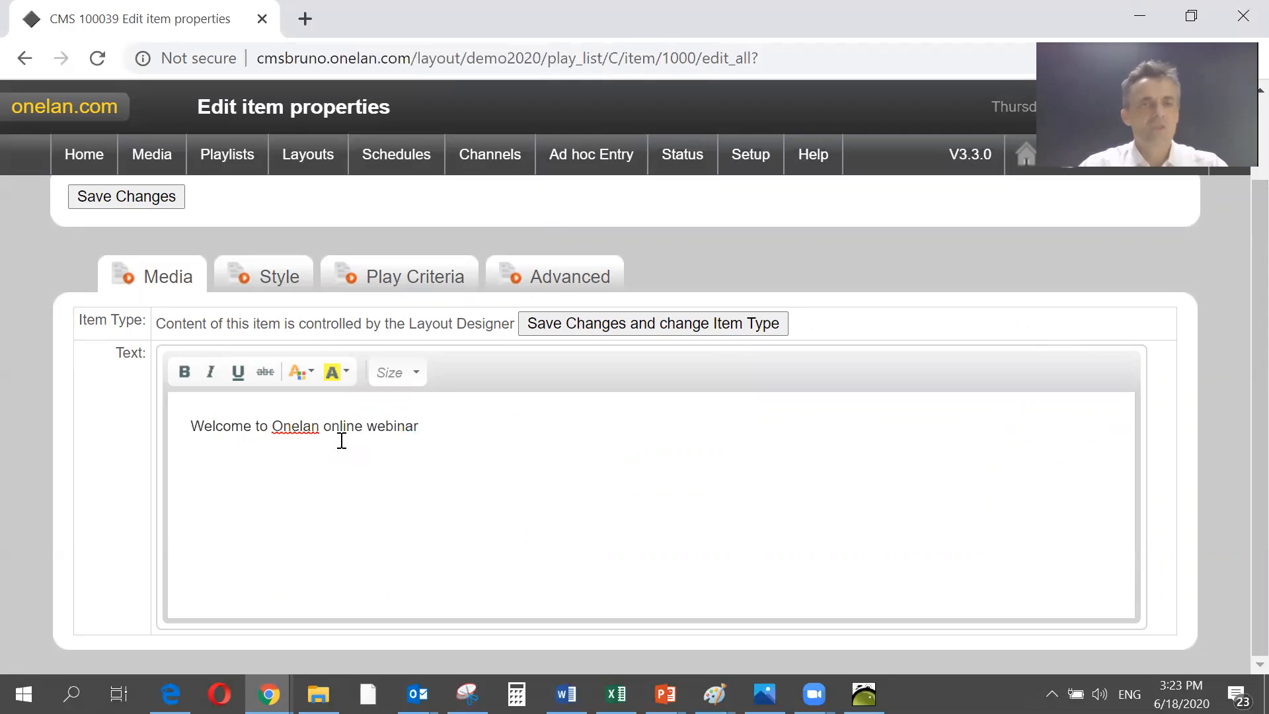
- Style the text to move from bottom to top and set its font size to 64
click(277, 281)
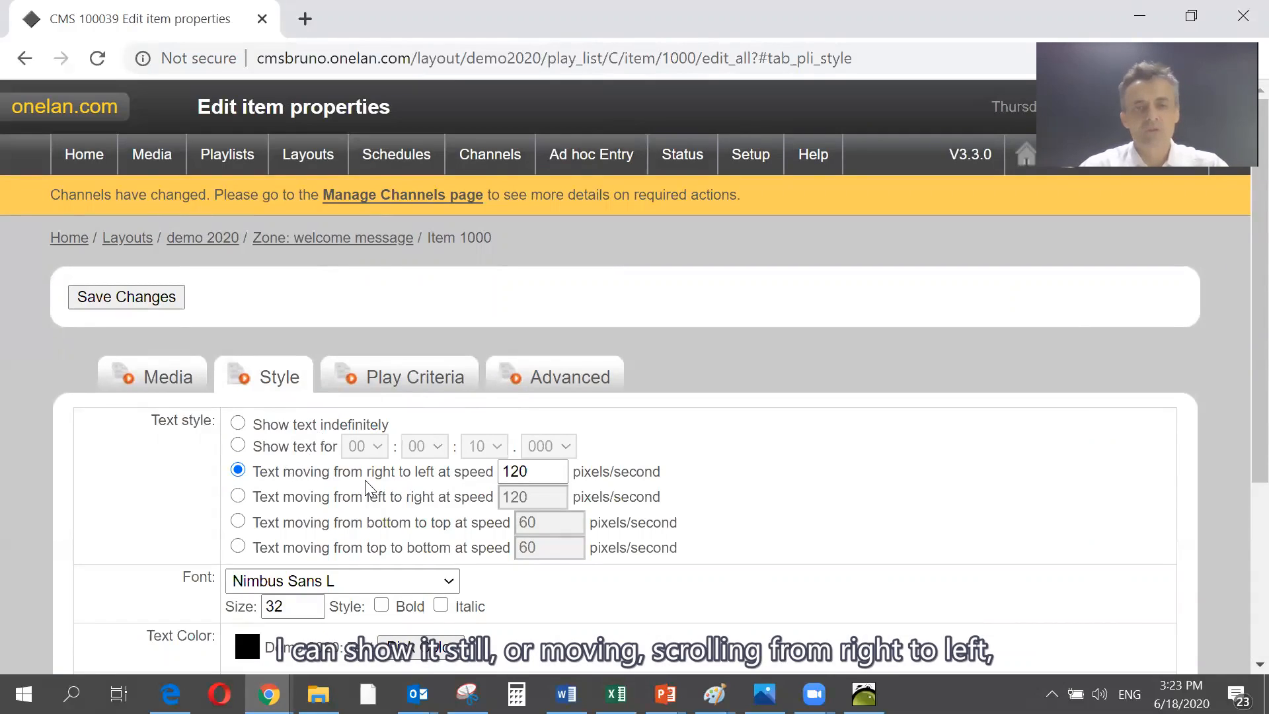
click(238, 523)
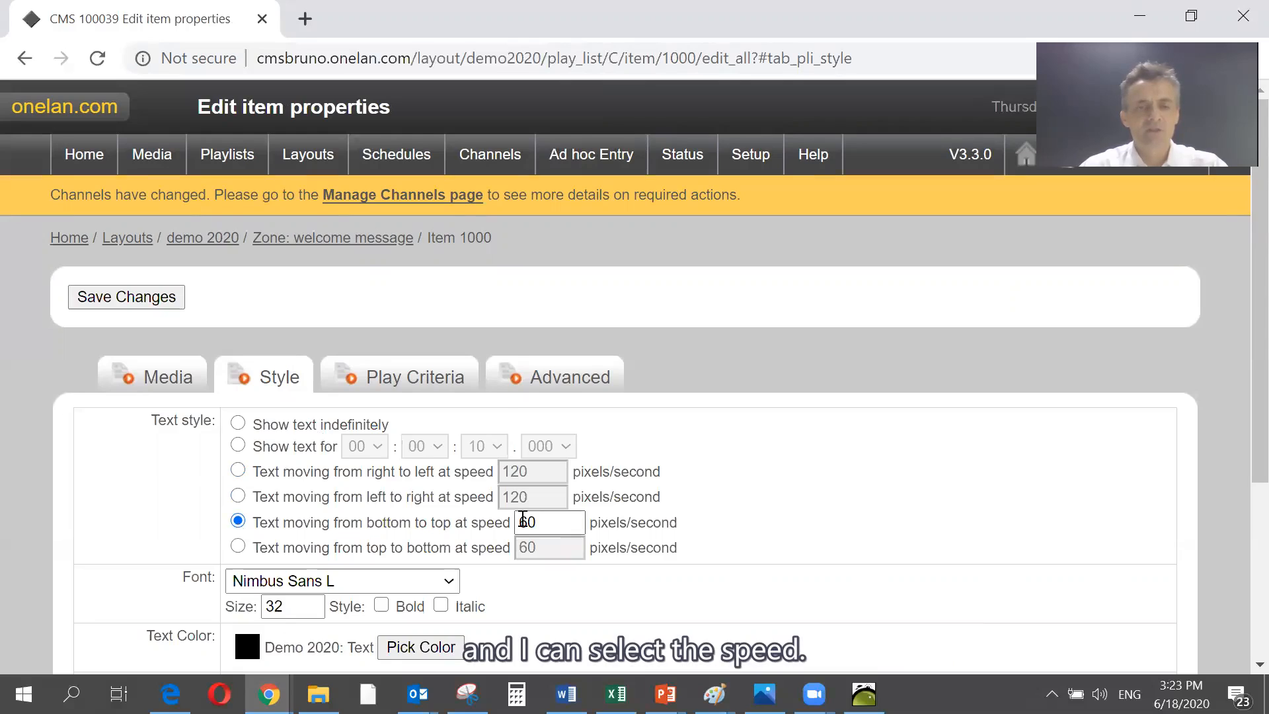
scroll(522, 522, down, 2)
click(280, 495)
double_click(280, 494)
text(64)
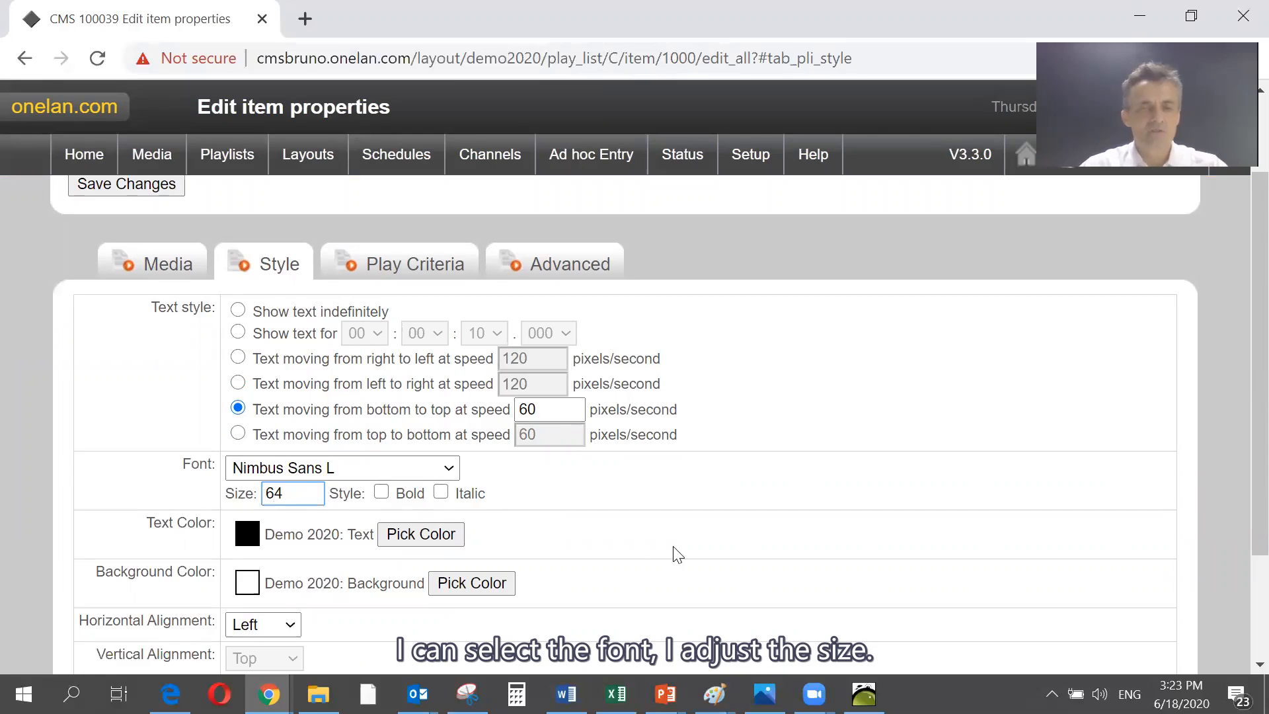
- Set the text colour to Demo 2020: Background and the background colour to DGC_Roadshow: Letterbox, and save the item
click(445, 548)
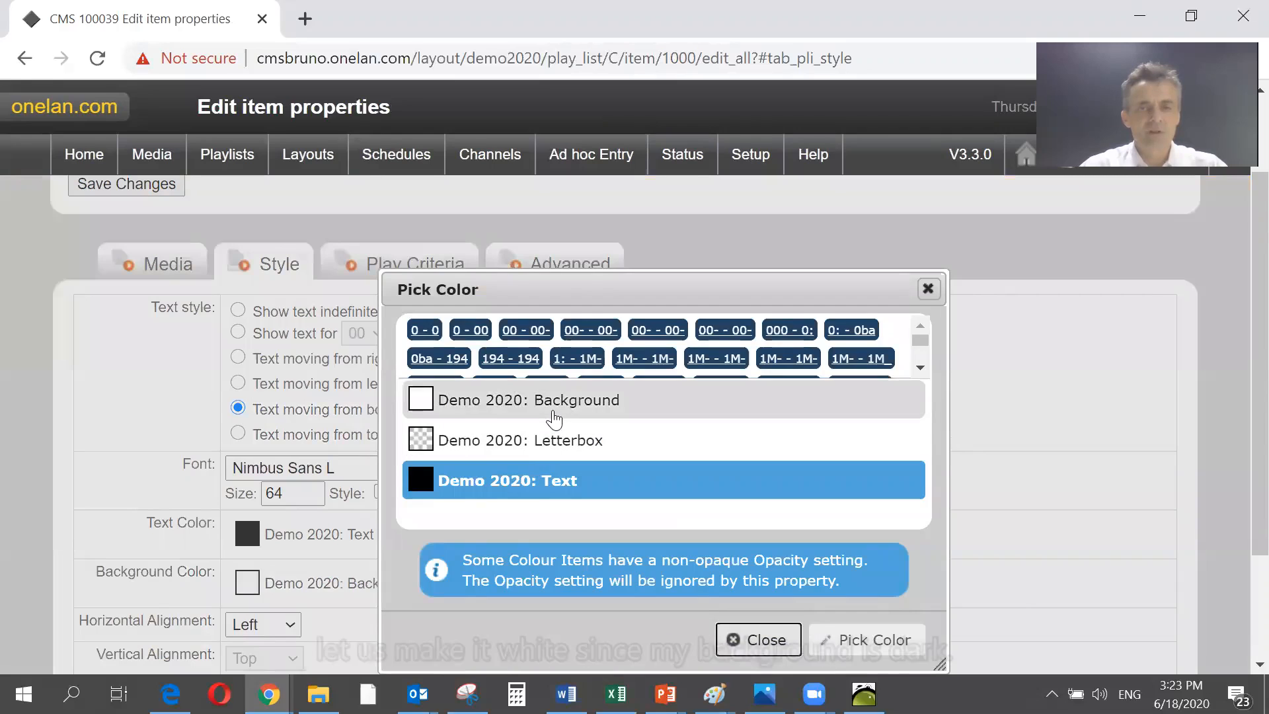
click(547, 405)
click(853, 653)
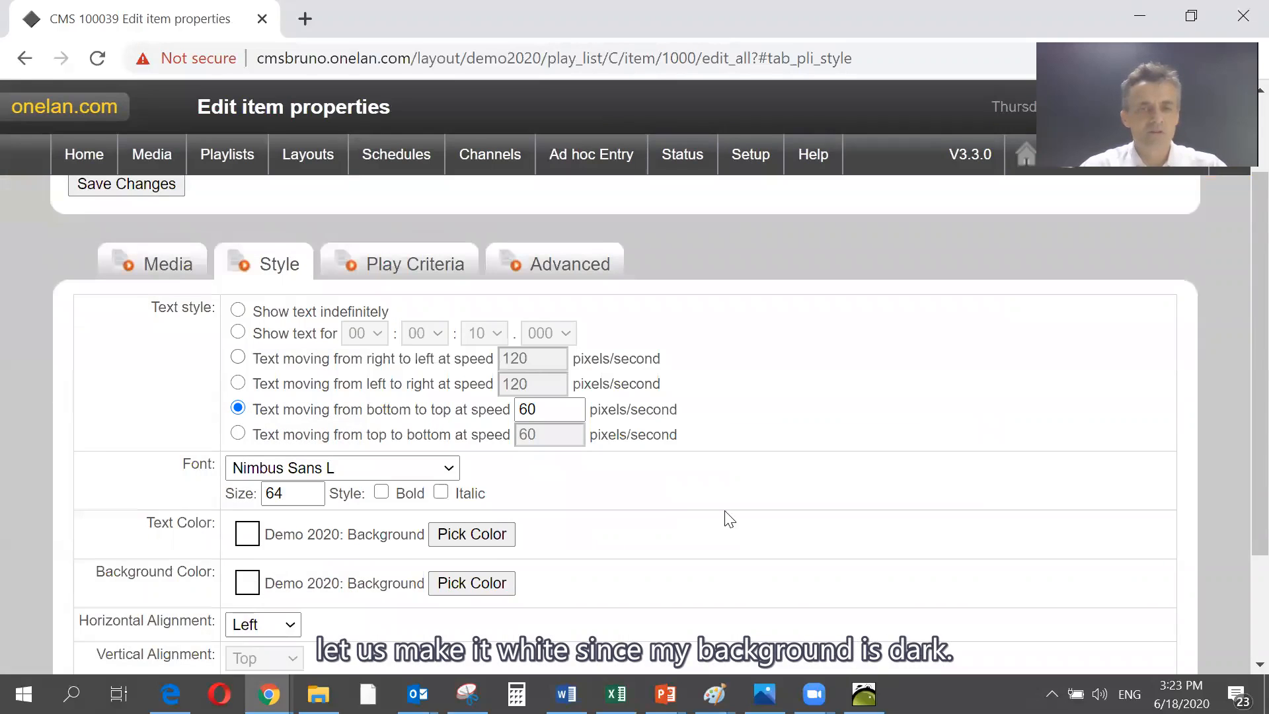
click(472, 583)
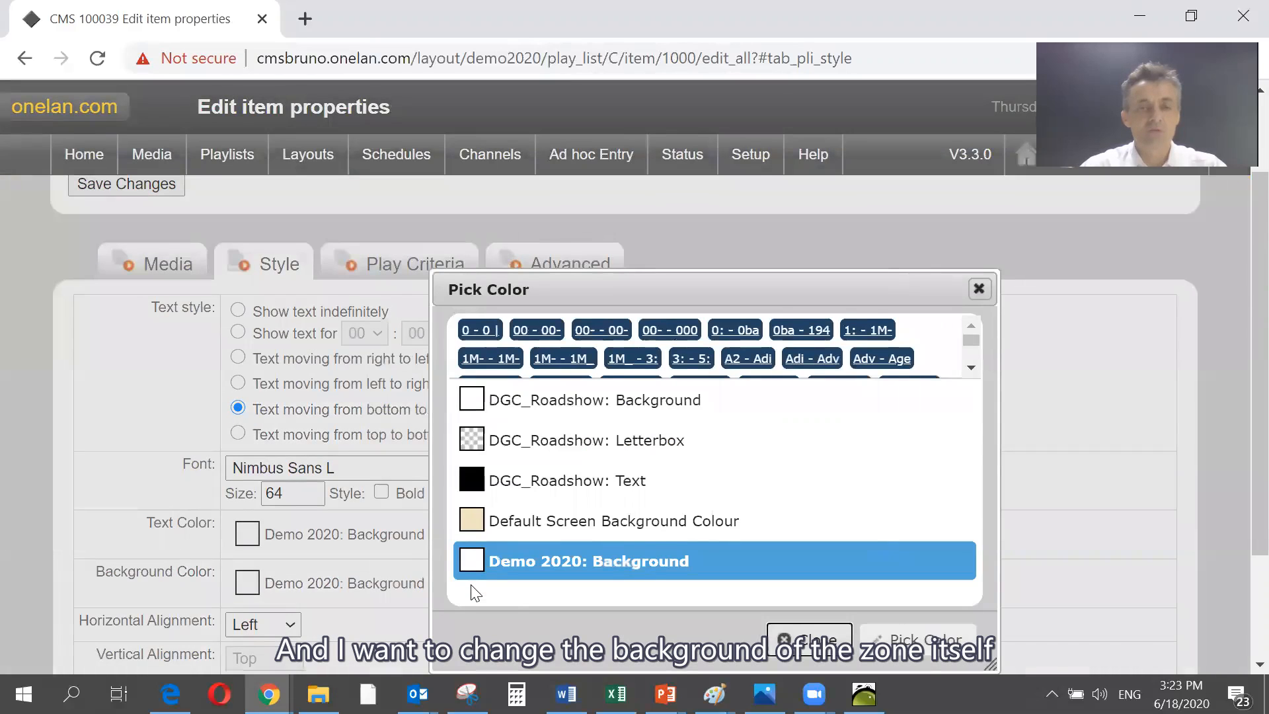
click(680, 443)
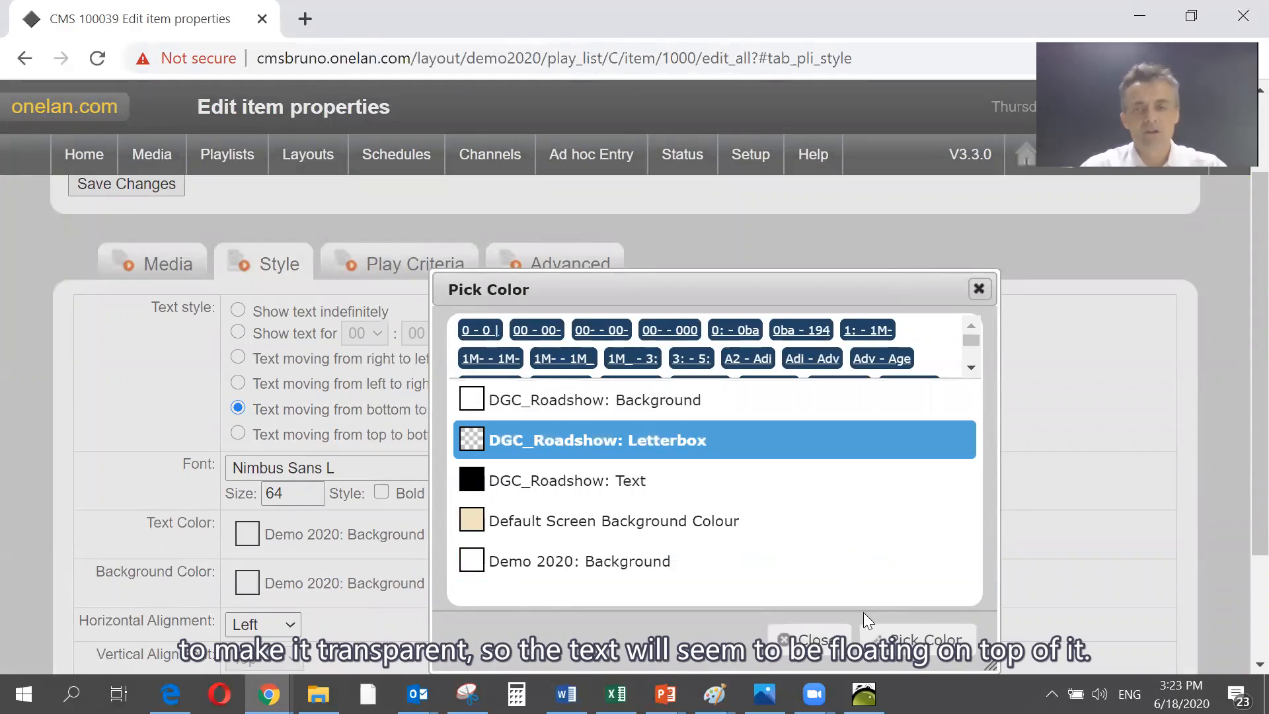
click(889, 636)
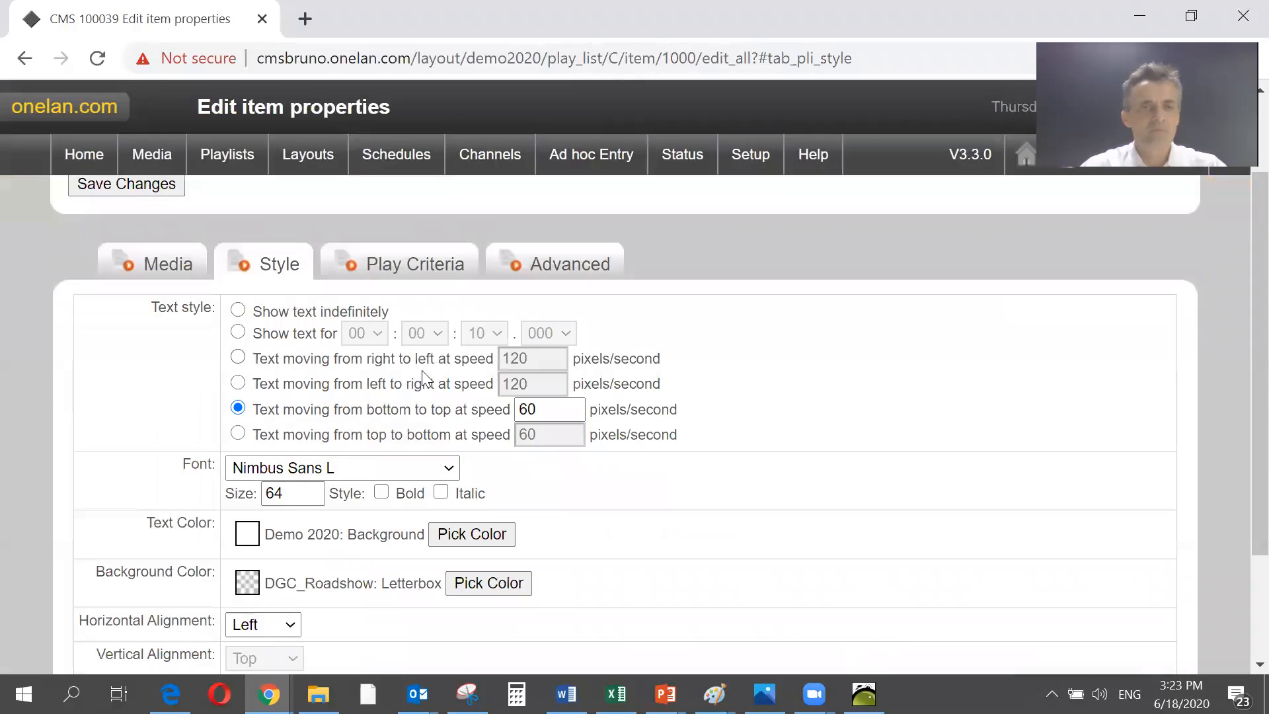
click(136, 188)
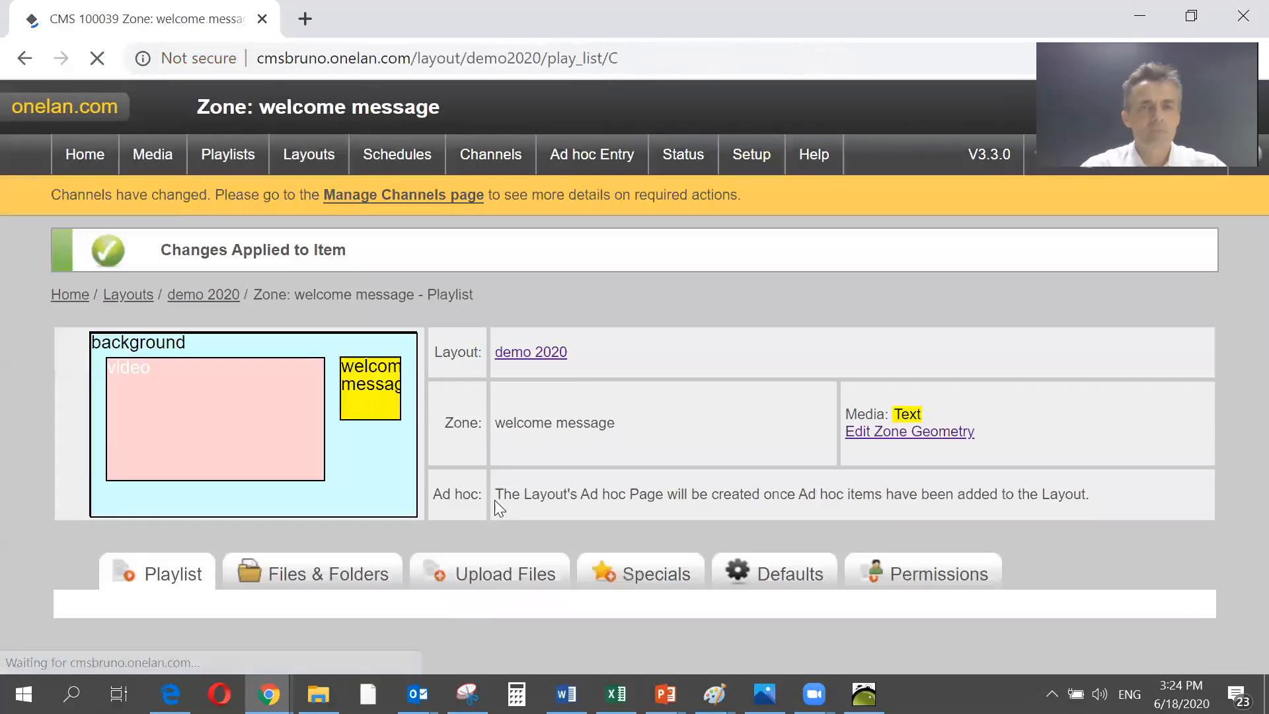
- Return to the demo 2020 layout and add a zone filling the narrow frame's lower half beneath the welcome message zone
click(537, 355)
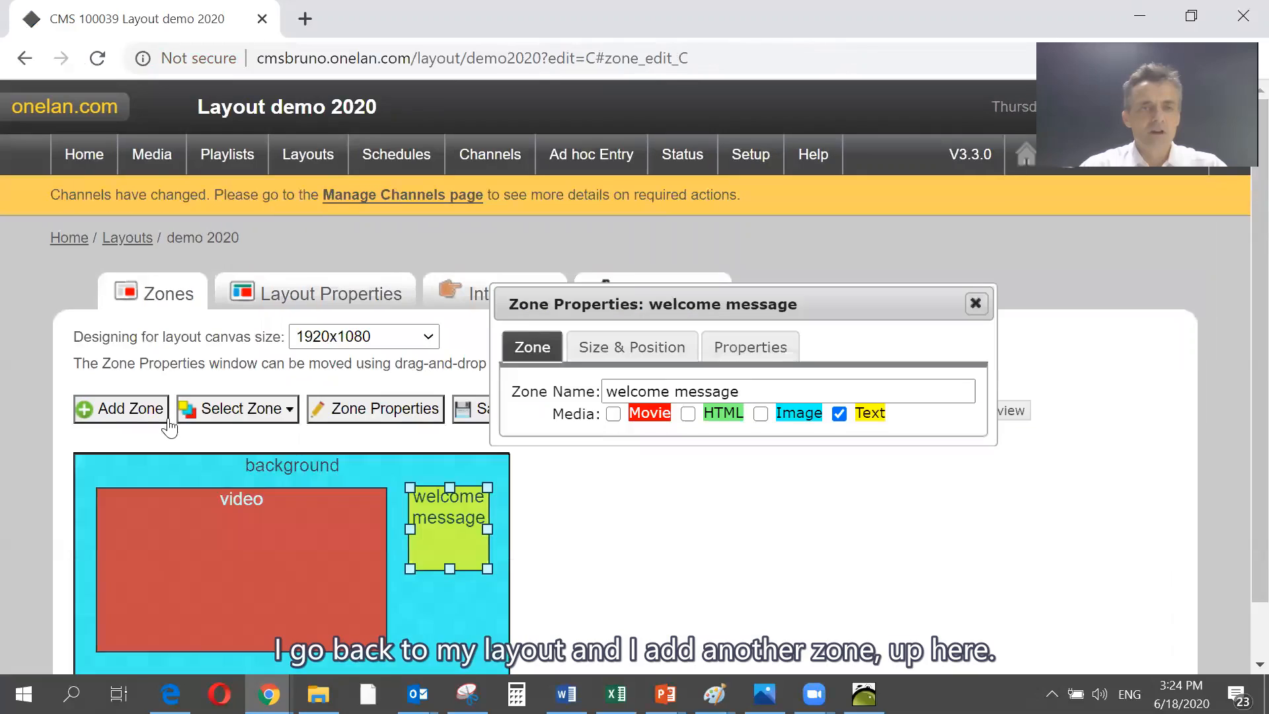
click(125, 410)
scroll(378, 556, down, 1)
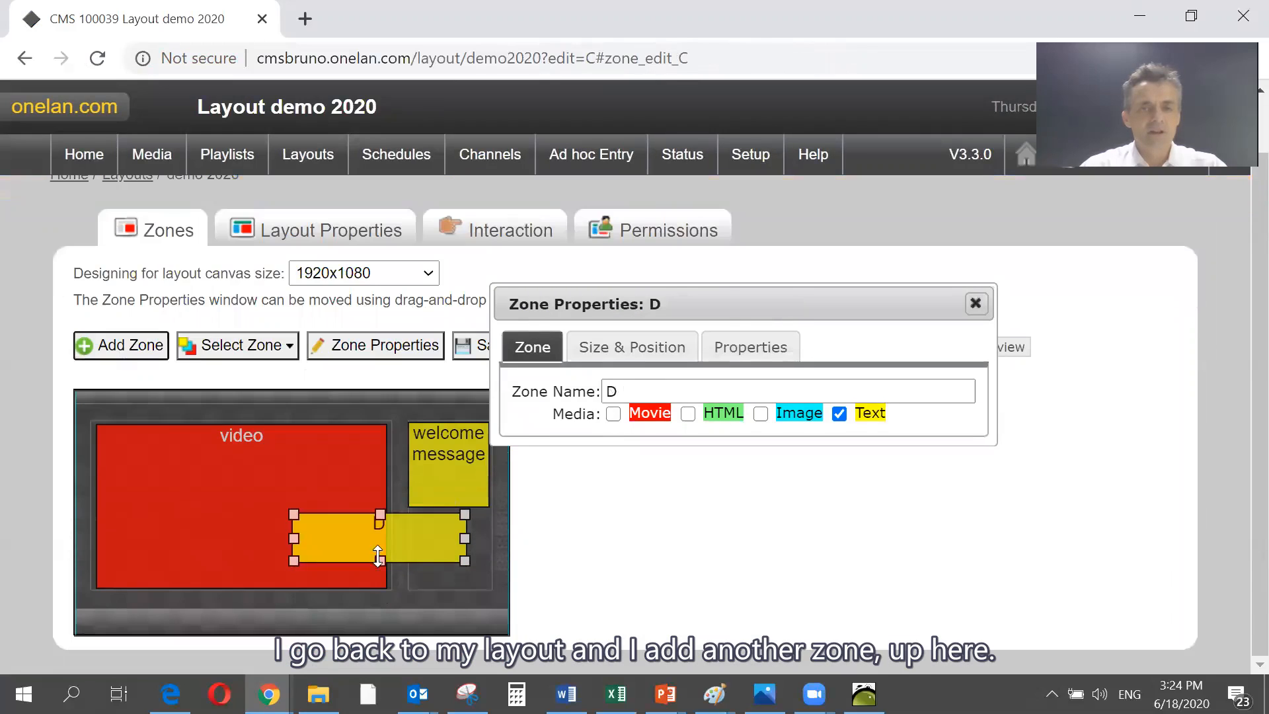
drag(431, 541, 451, 536)
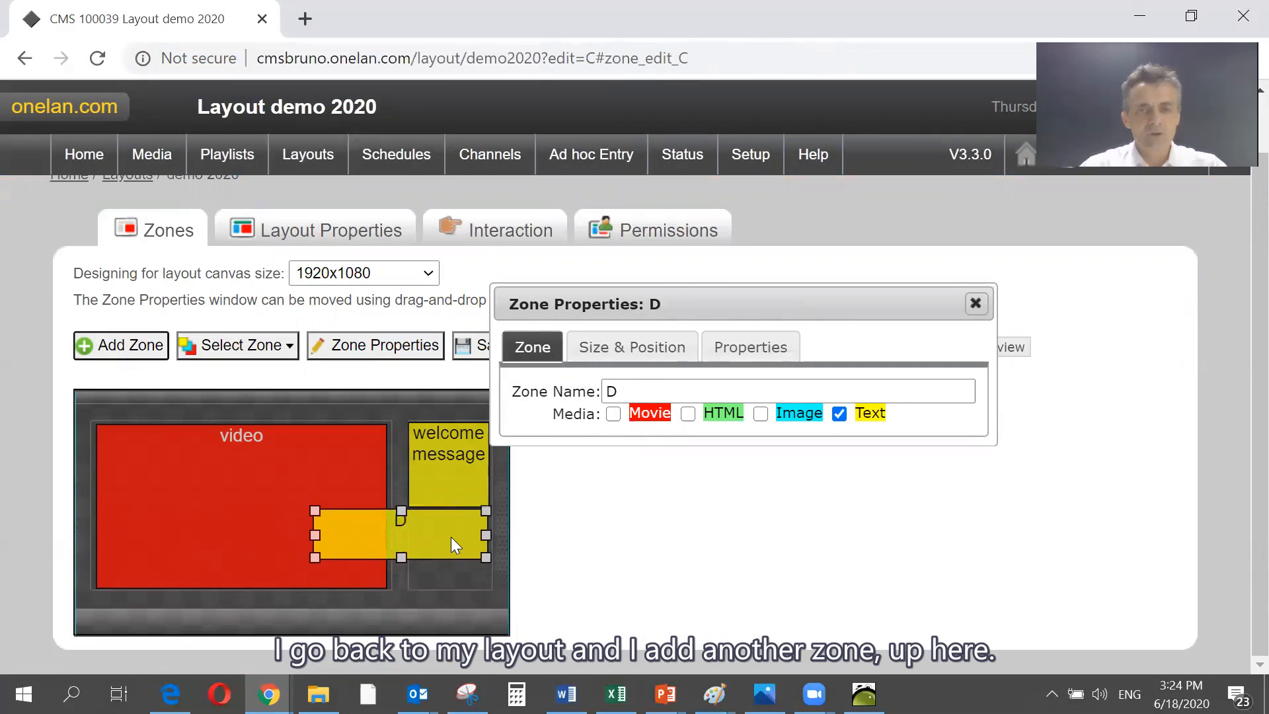
drag(313, 556, 411, 584)
- Name the new zone picture and allow only Image media in it
click(762, 413)
drag(672, 393, 597, 381)
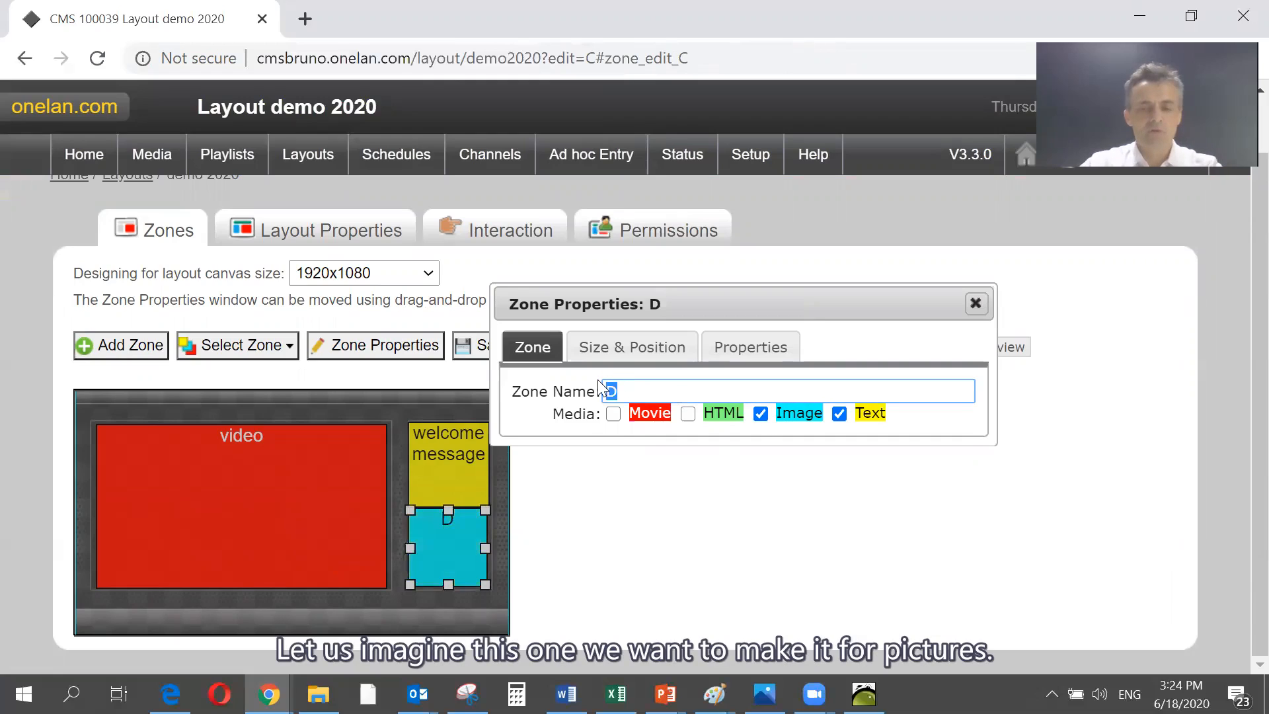
text(picture)
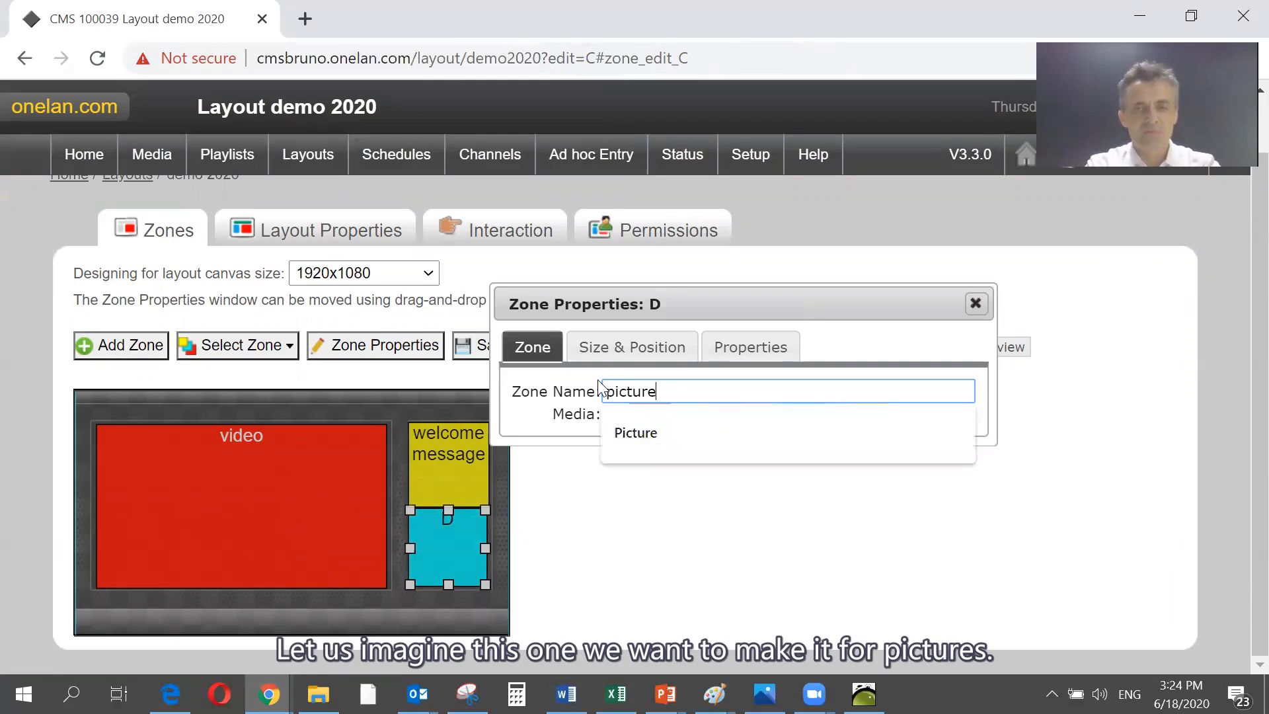
click(607, 517)
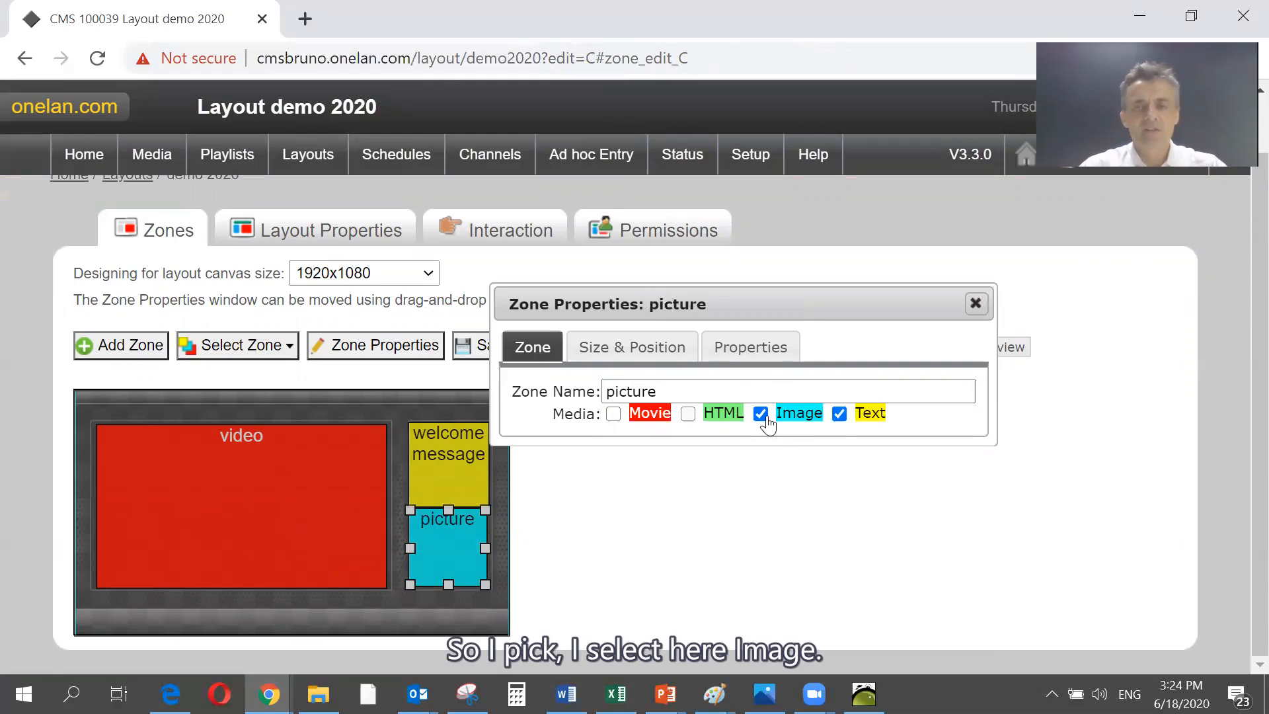
click(840, 414)
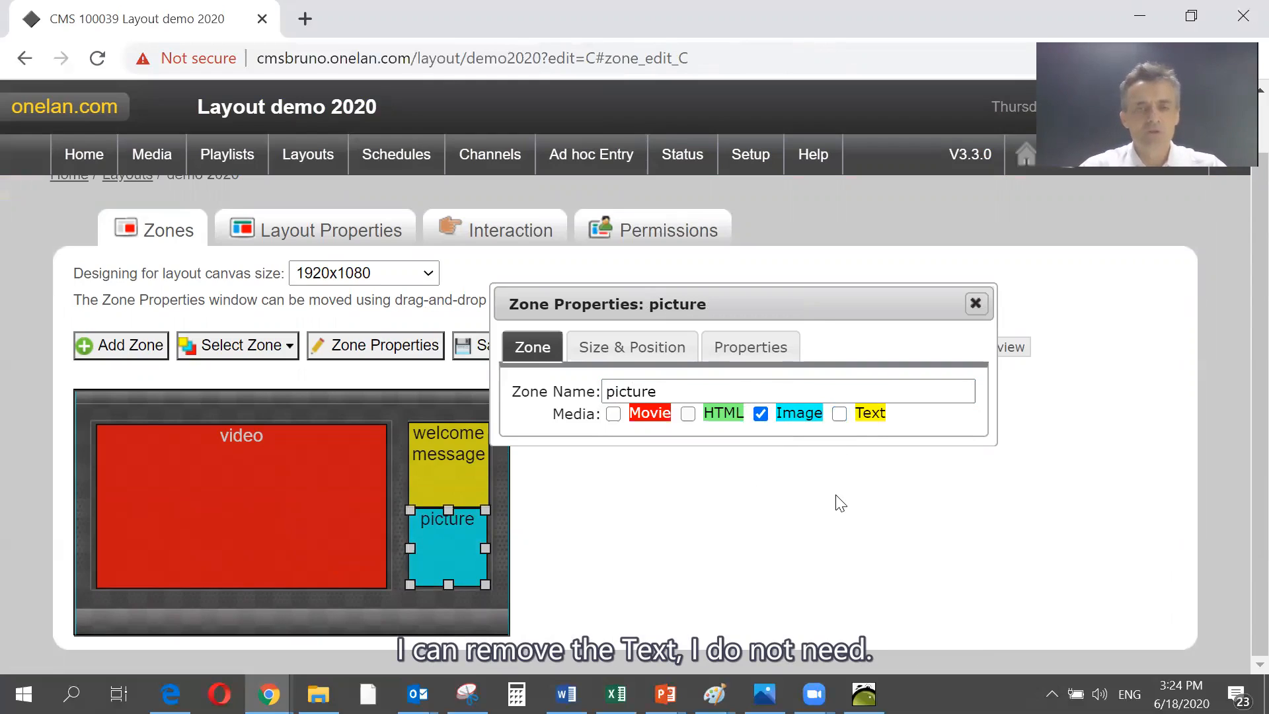
- Save the layout, open the picture zone's playlist and delete the default image1.jpg from it
click(482, 360)
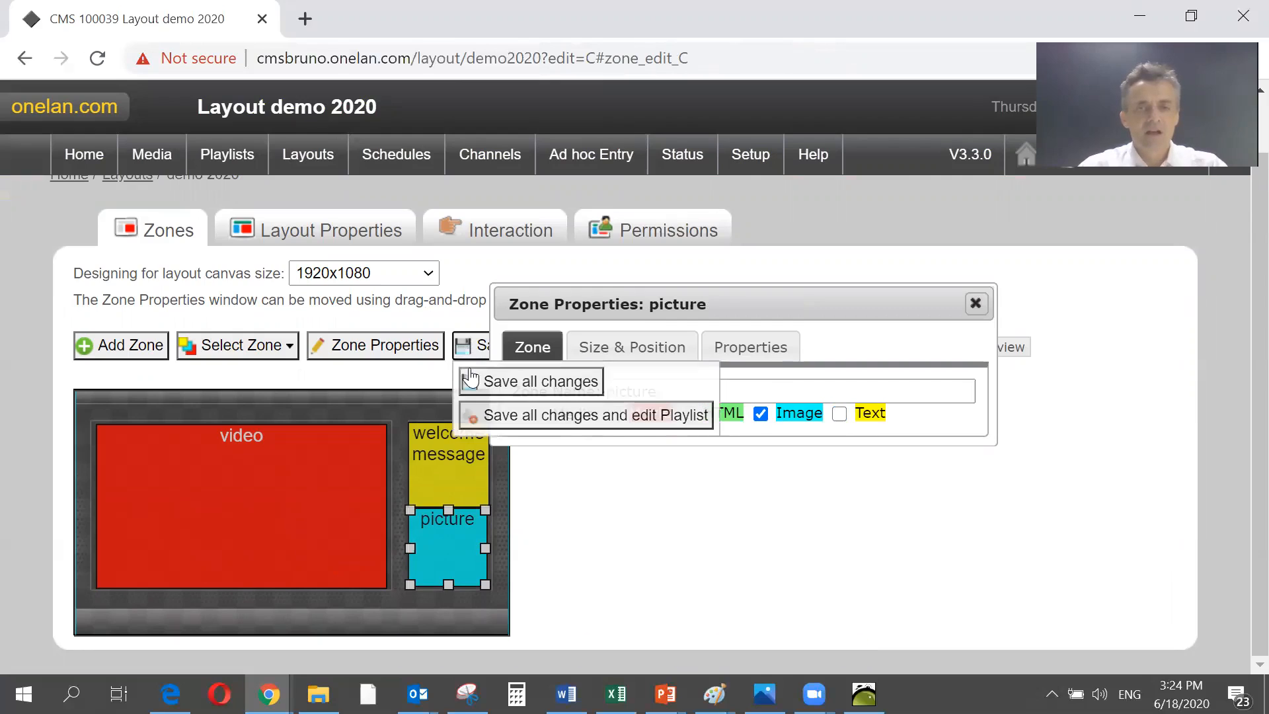
click(475, 414)
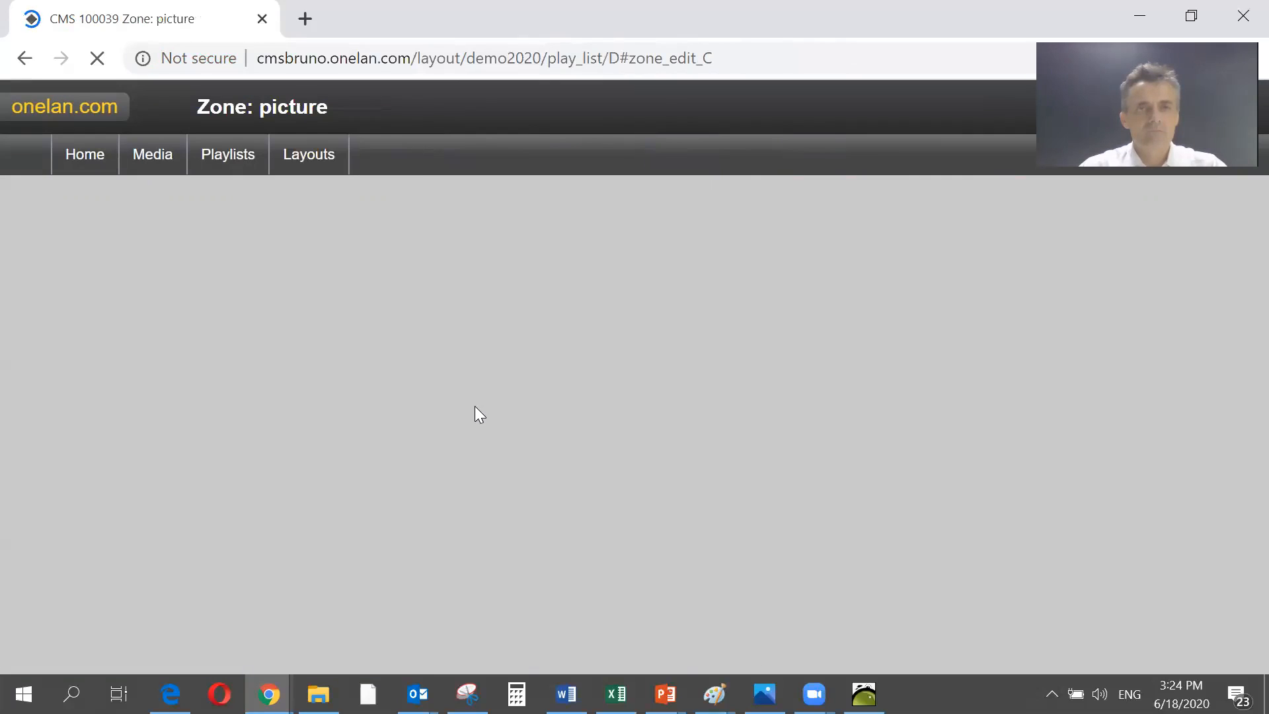
scroll(474, 405, down, 3)
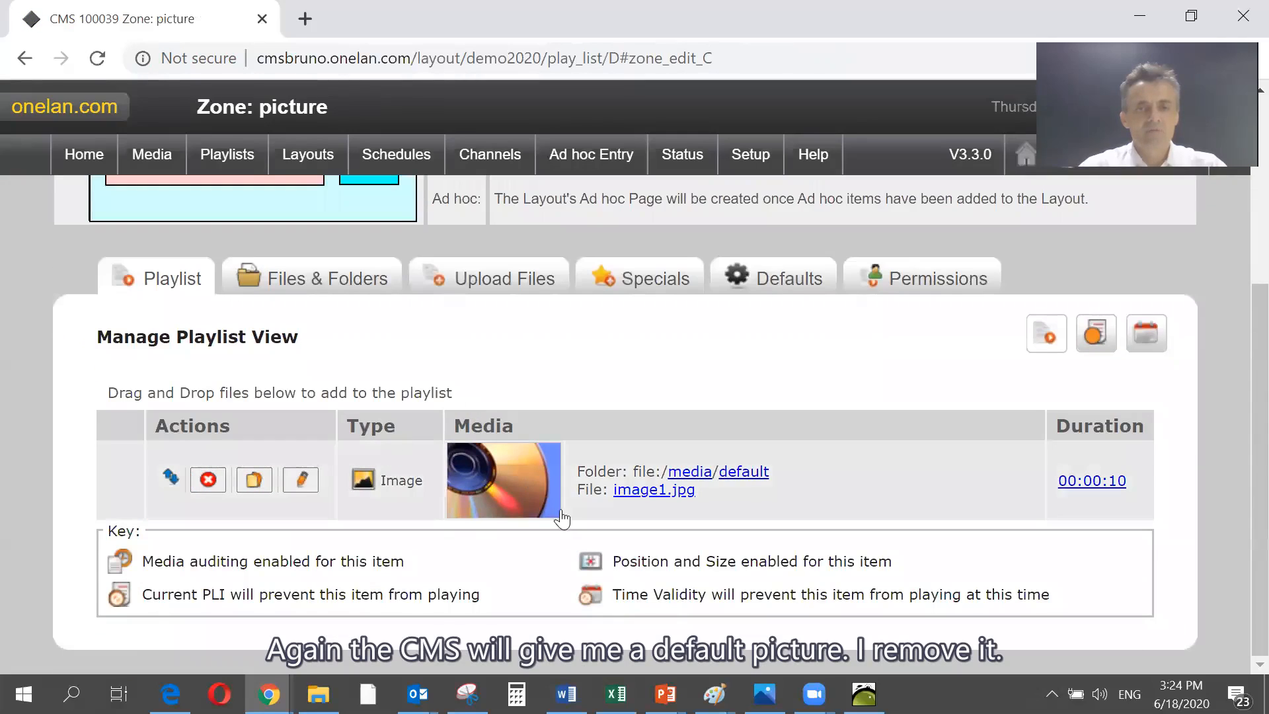
click(208, 481)
click(745, 180)
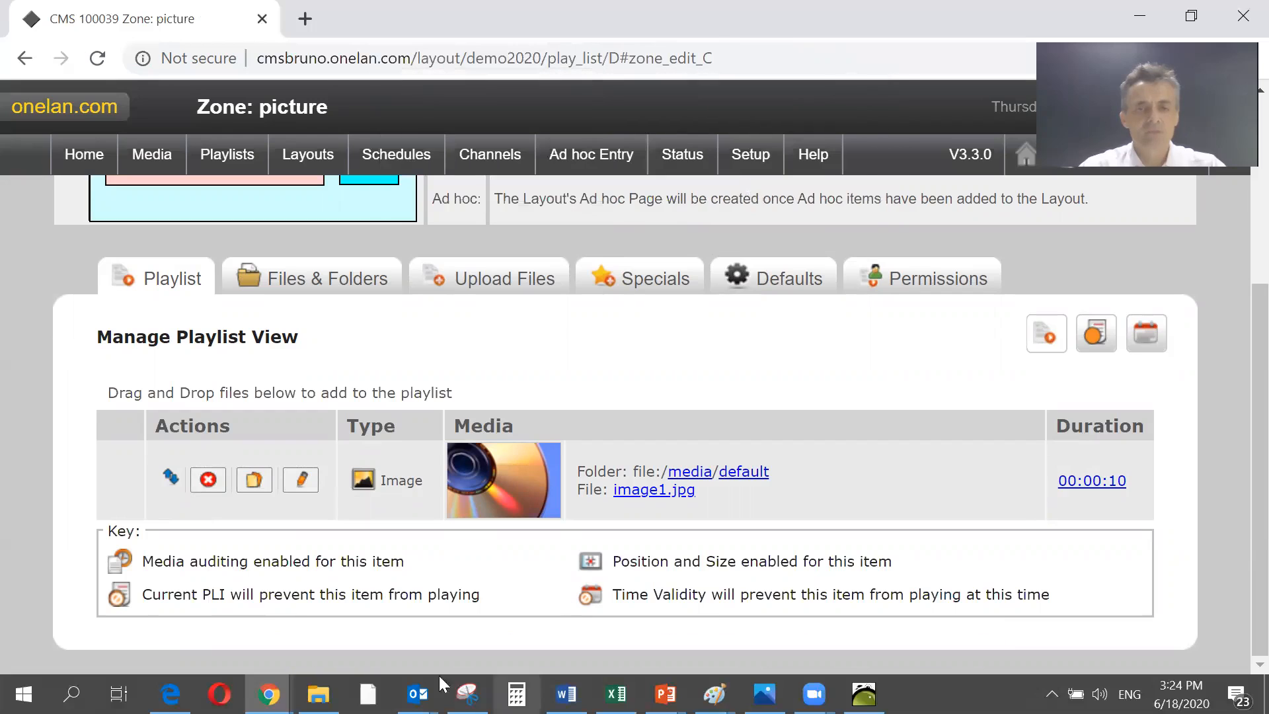
- Add the Burger picture from the computer's inner Food folder to the picture zone's playlist
mouse_move(318, 693)
click(317, 625)
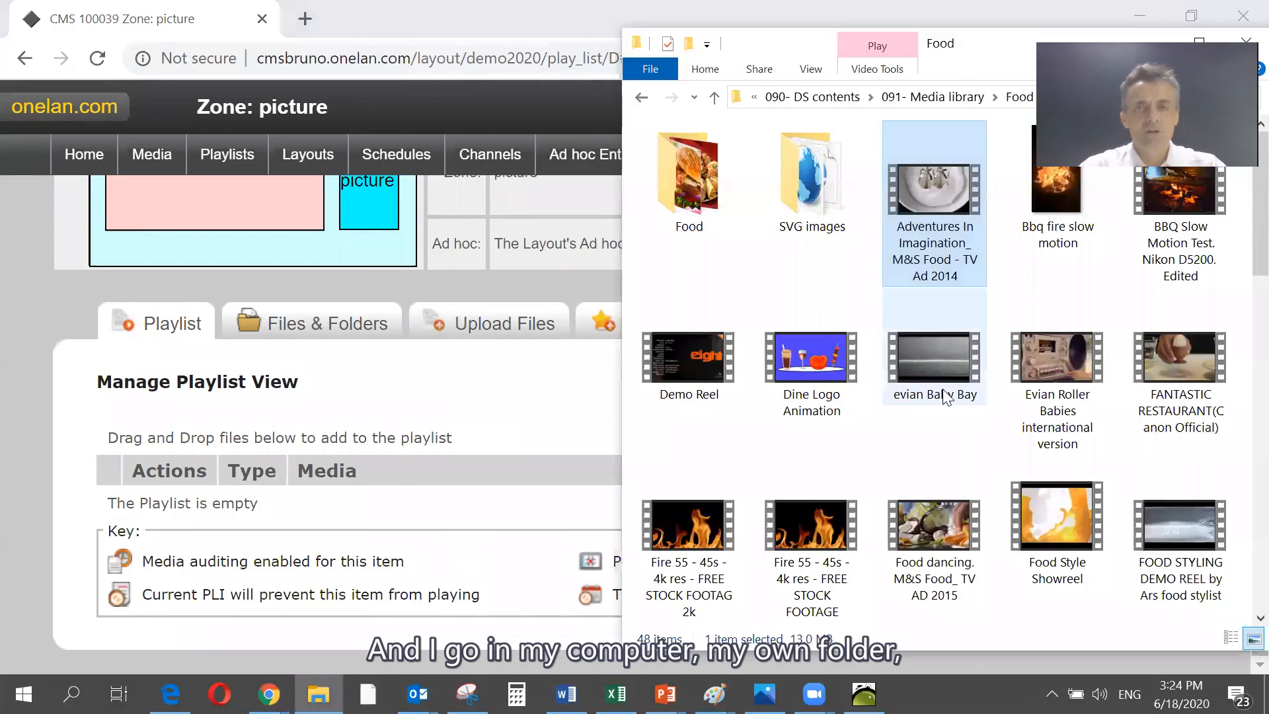
double_click(673, 198)
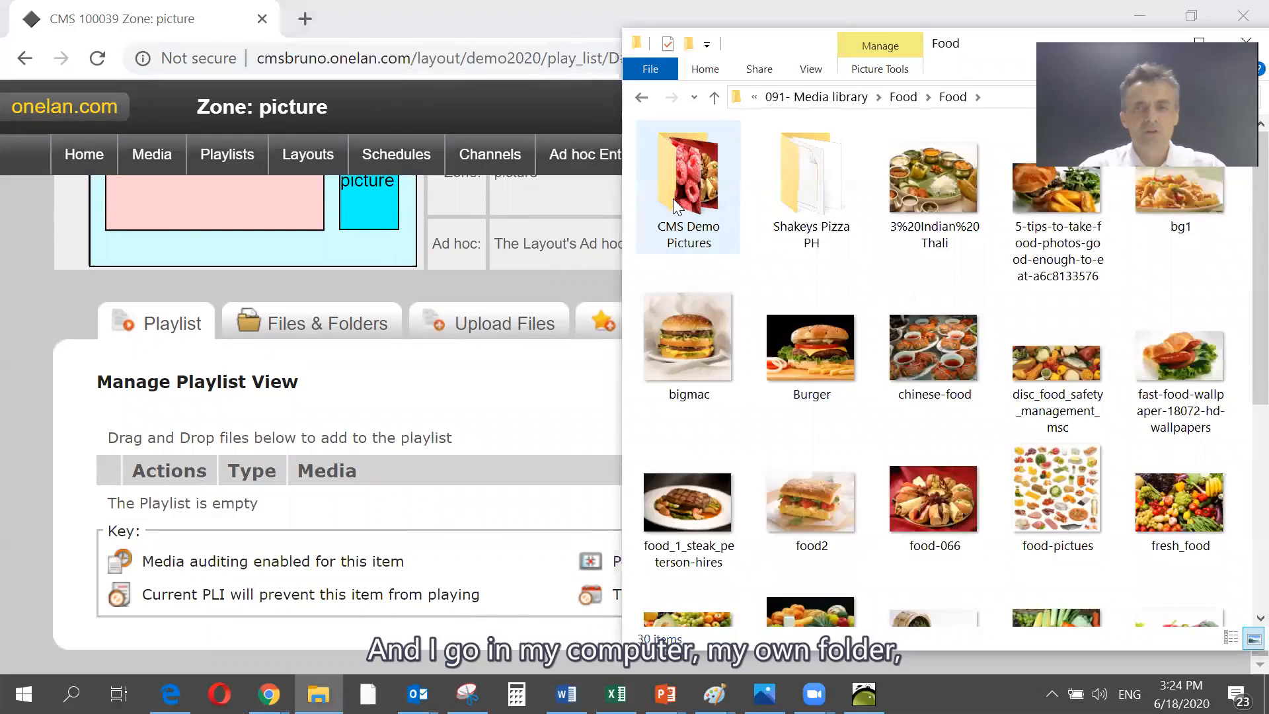
drag(835, 338, 494, 495)
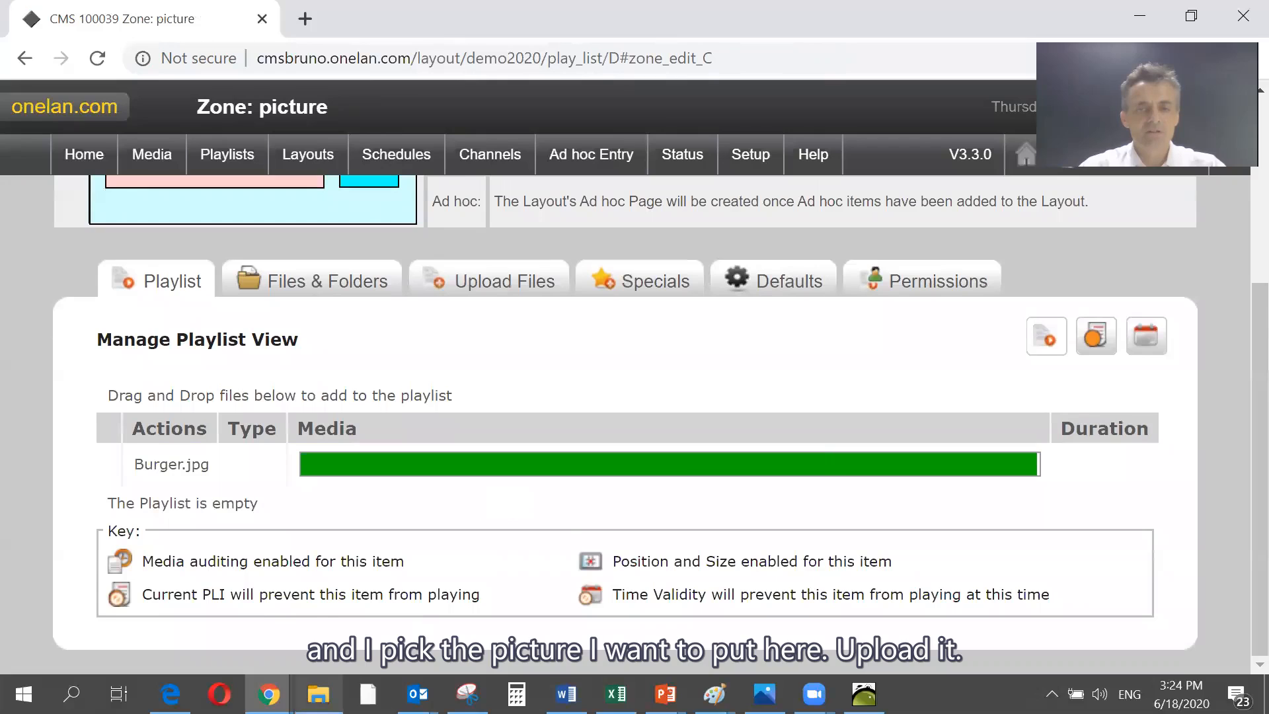
- Add the fruits picture from the same computer folder to the picture zone's playlist
click(318, 694)
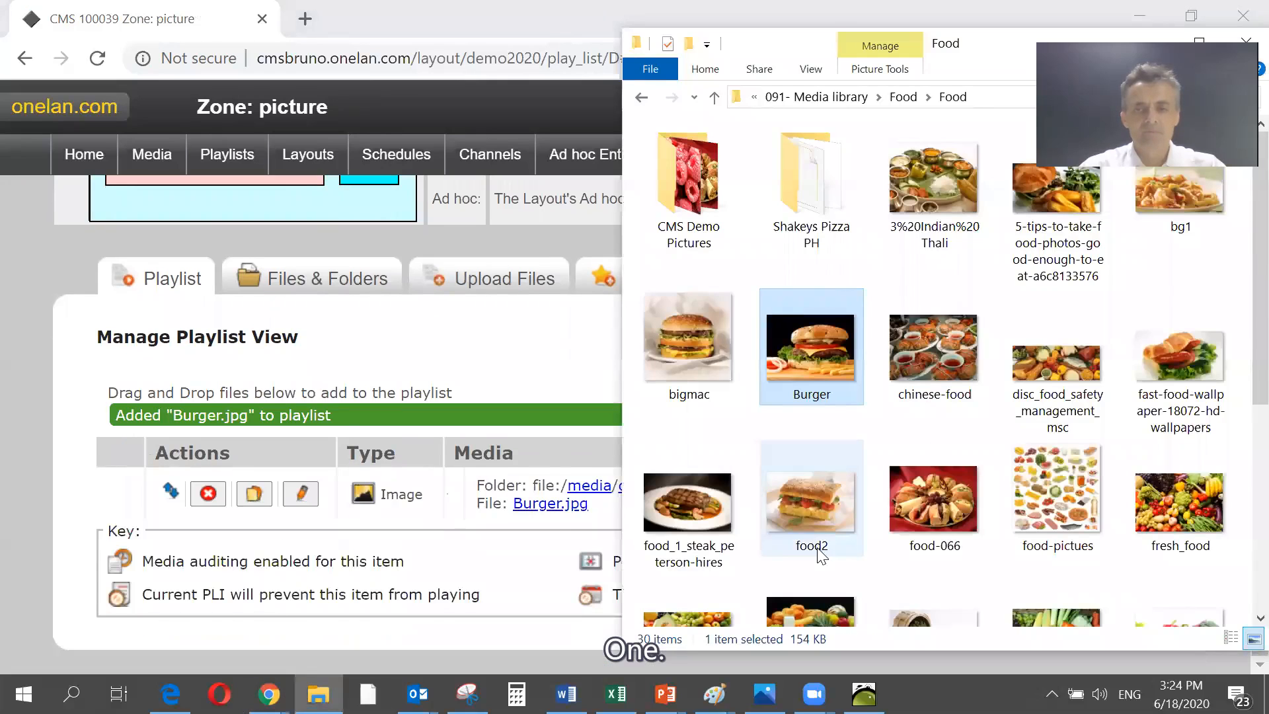
scroll(819, 550, down, 3)
drag(810, 416, 472, 480)
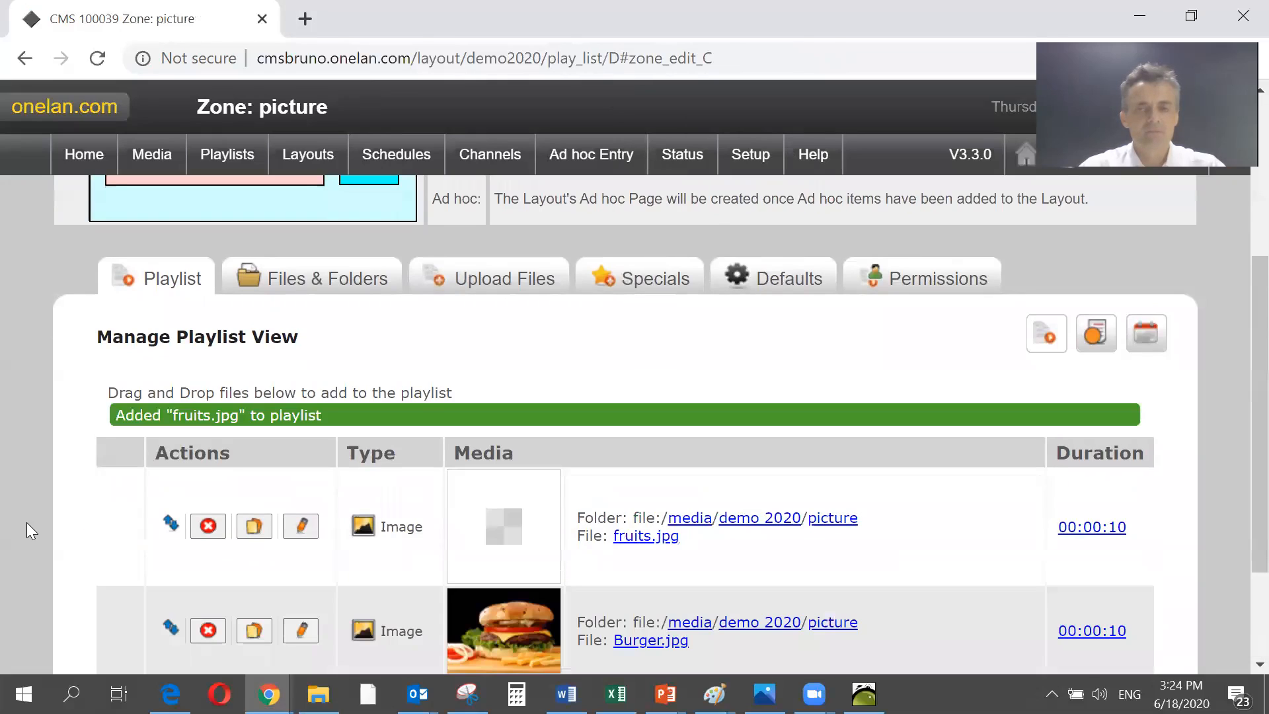
- Try to move fruits.jpg within the play order of the picture zone's playlist
scroll(27, 523, down, 2)
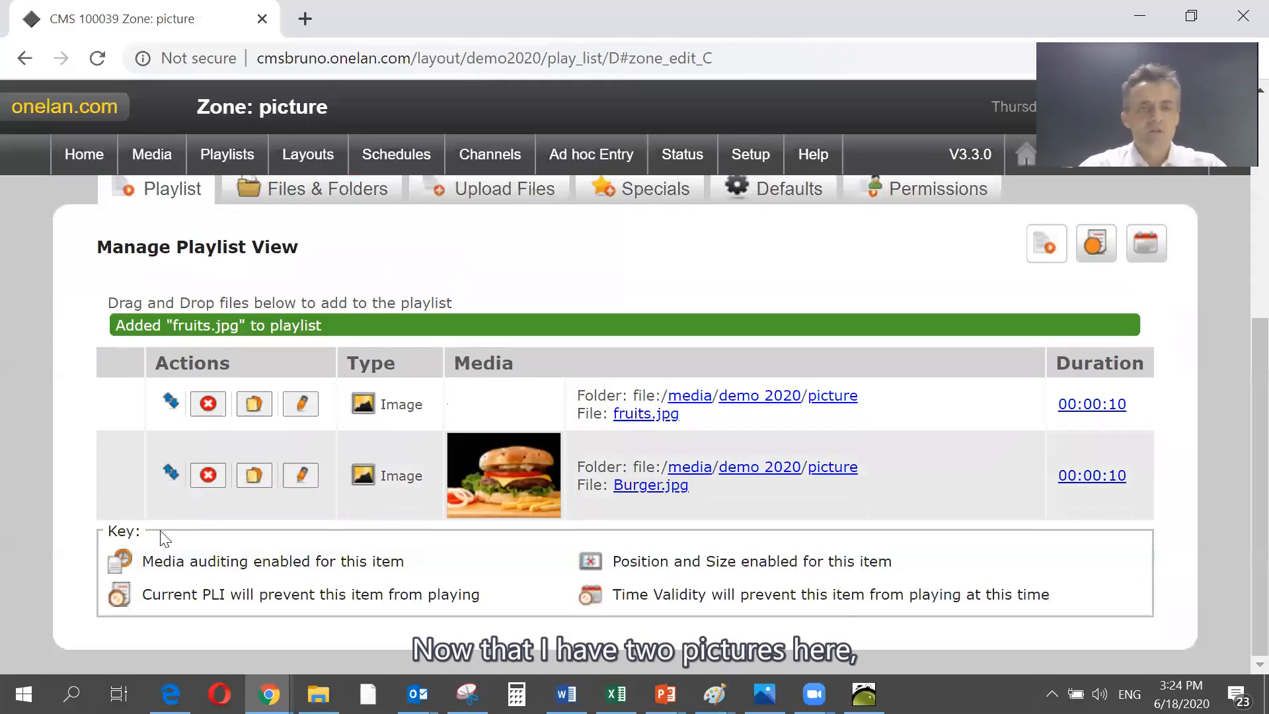
mouse_move(173, 403)
mouse_down()
mouse_move(158, 510)
mouse_move(163, 390)
mouse_up()
scroll(164, 403, up, 6)
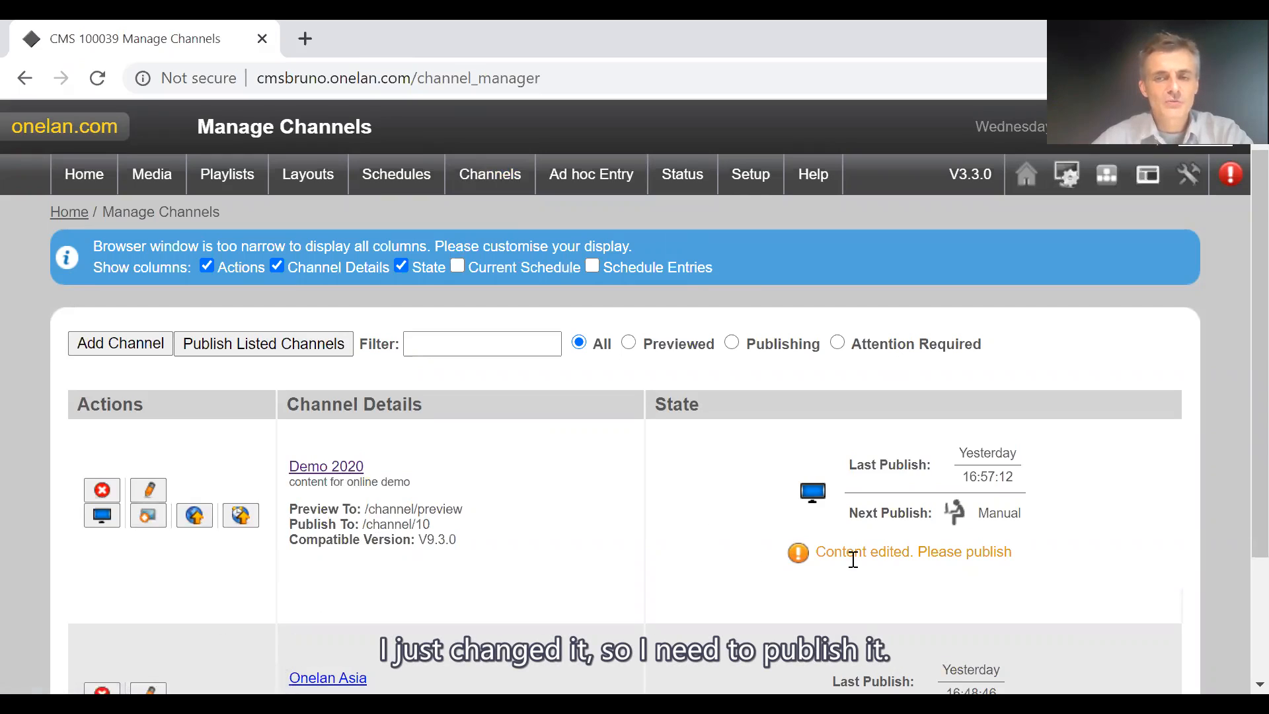
- Publish the Demo 2020 channel and open its preview player
click(194, 517)
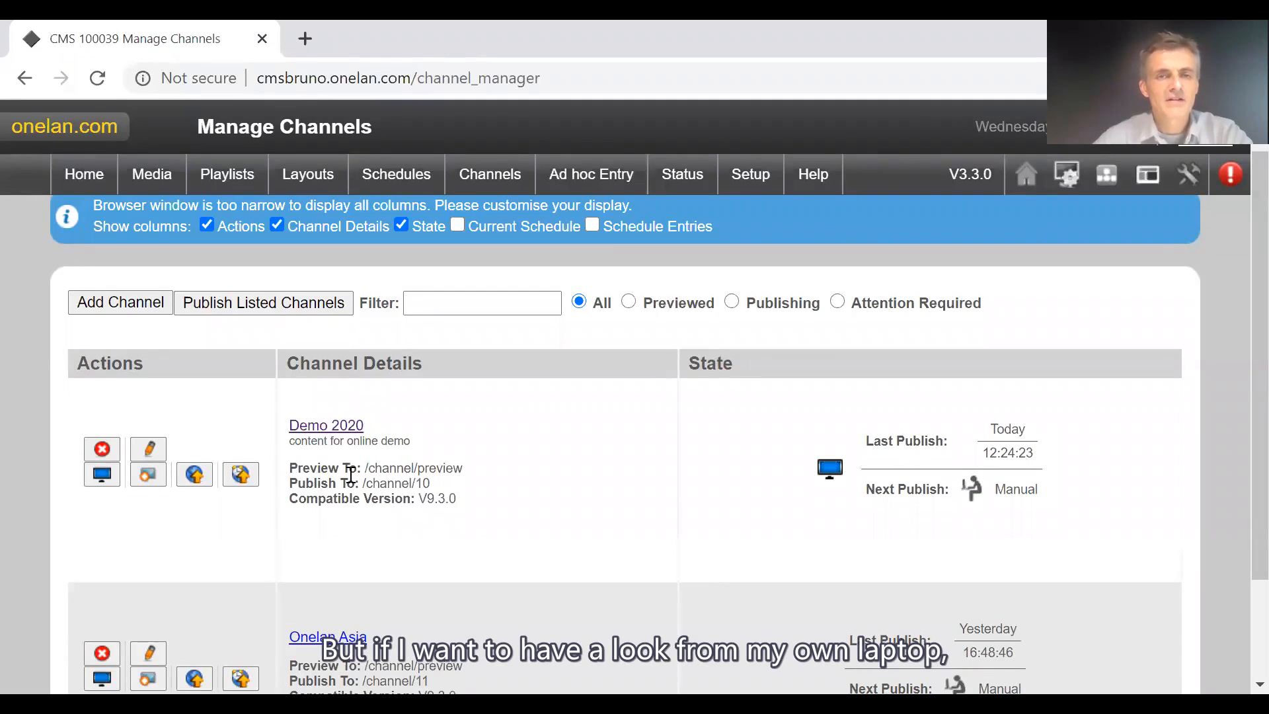
click(151, 476)
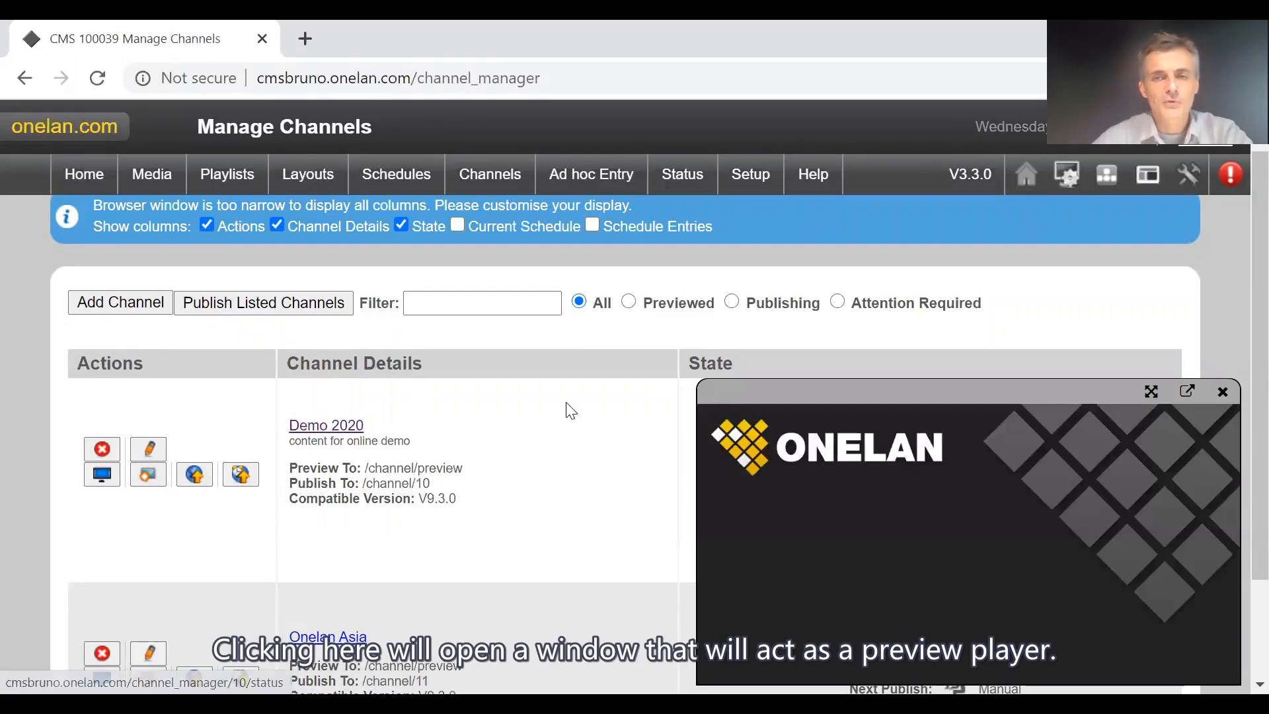